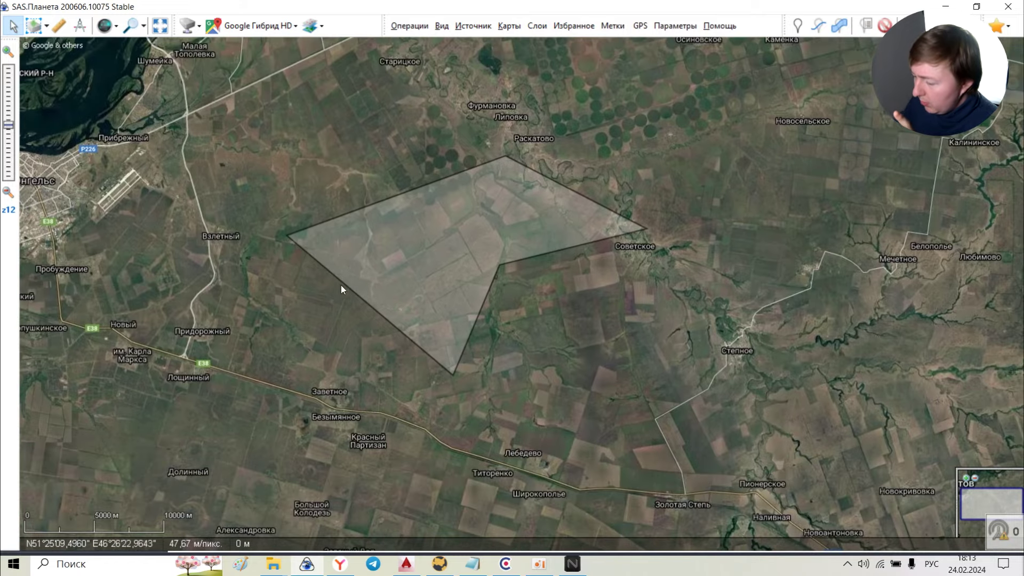
Export the polygon mark on the map to the desktop as Полигон 35.kmz, replacing the existing file.
{"action": "right_click", "coordinate": [421, 198]}
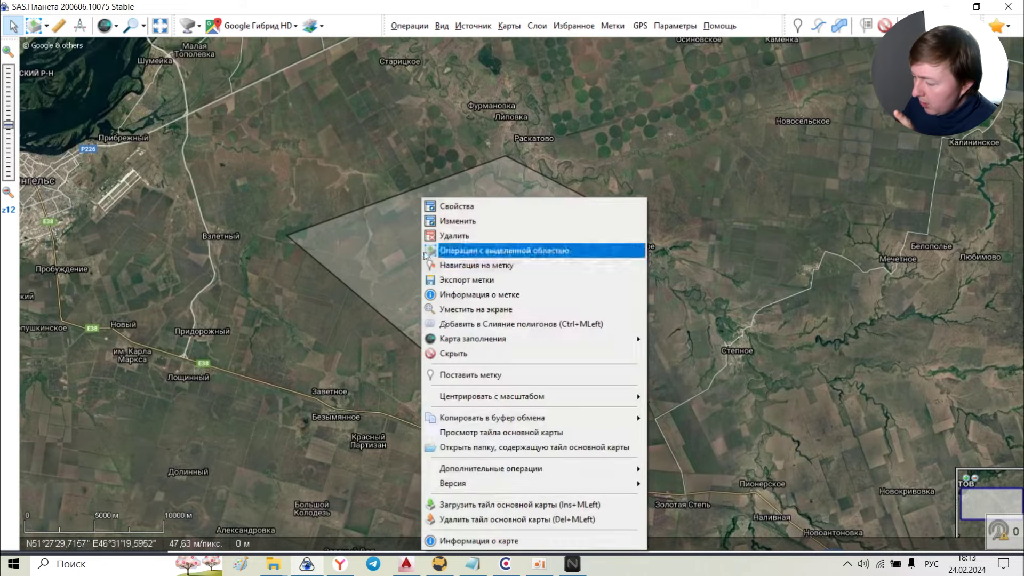
{"action": "left_click", "coordinate": [489, 279]}
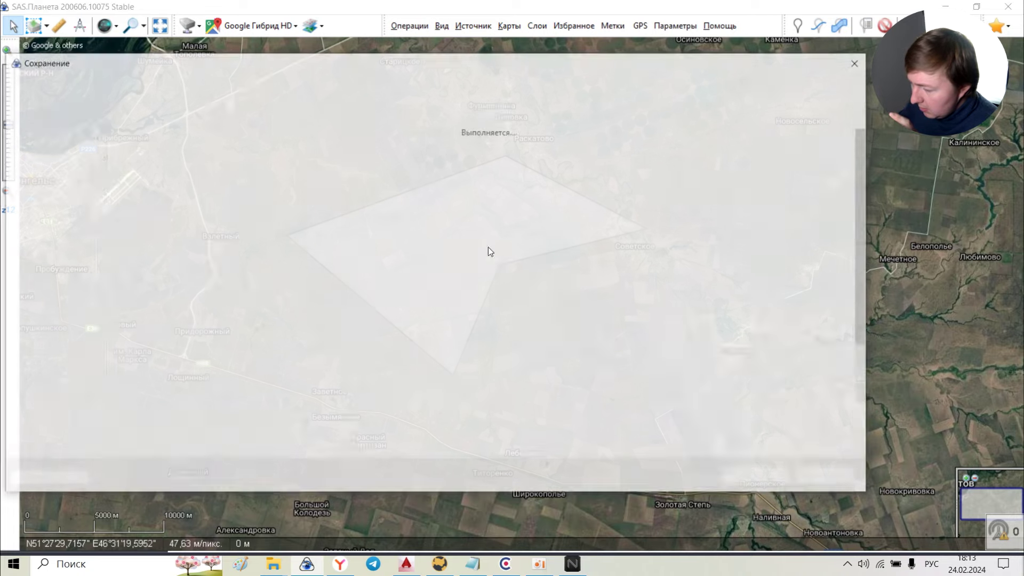
{"action": "left_click", "coordinate": [615, 356]}
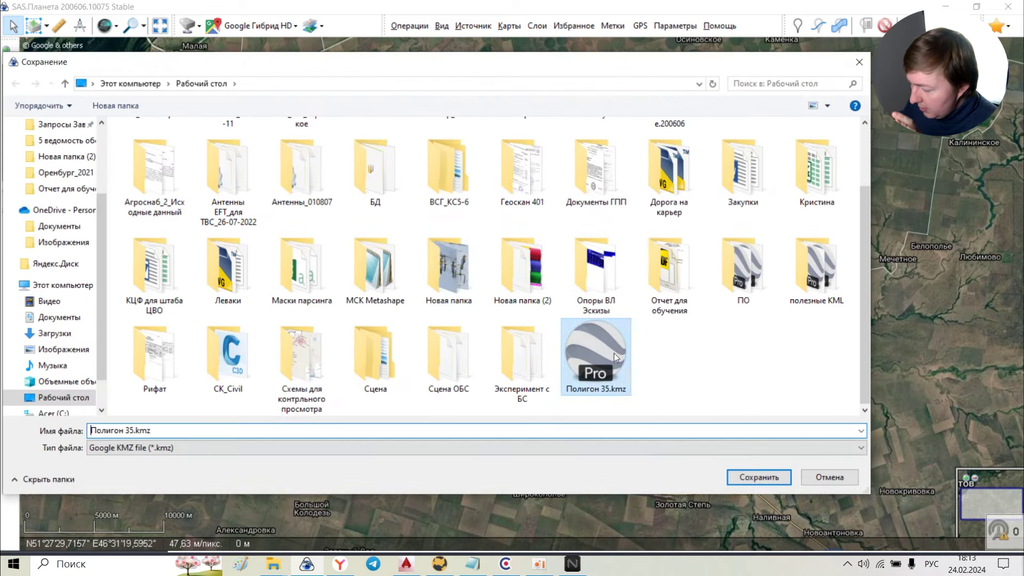
{"action": "left_click", "coordinate": [754, 477]}
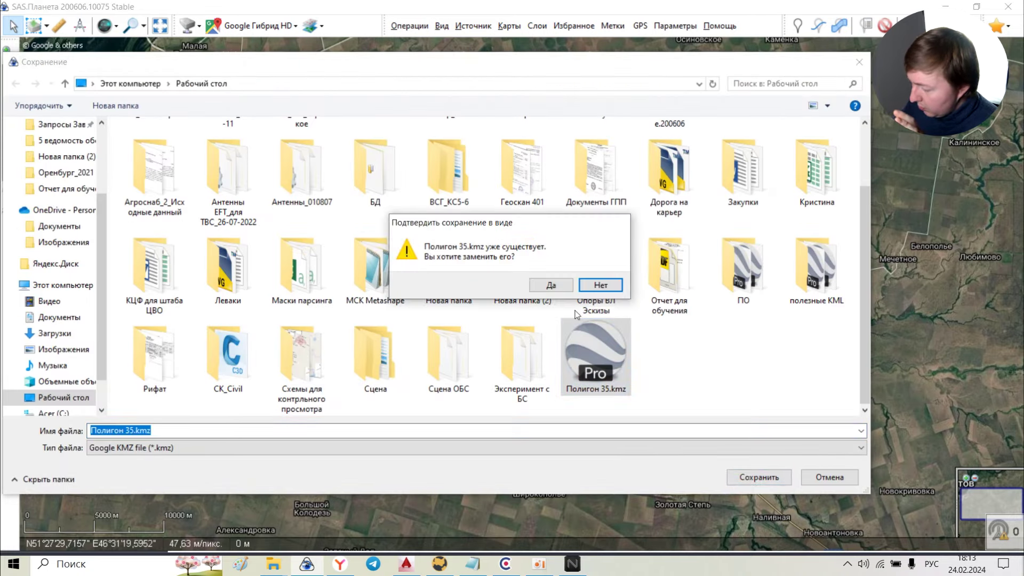
{"action": "left_click", "coordinate": [551, 285]}
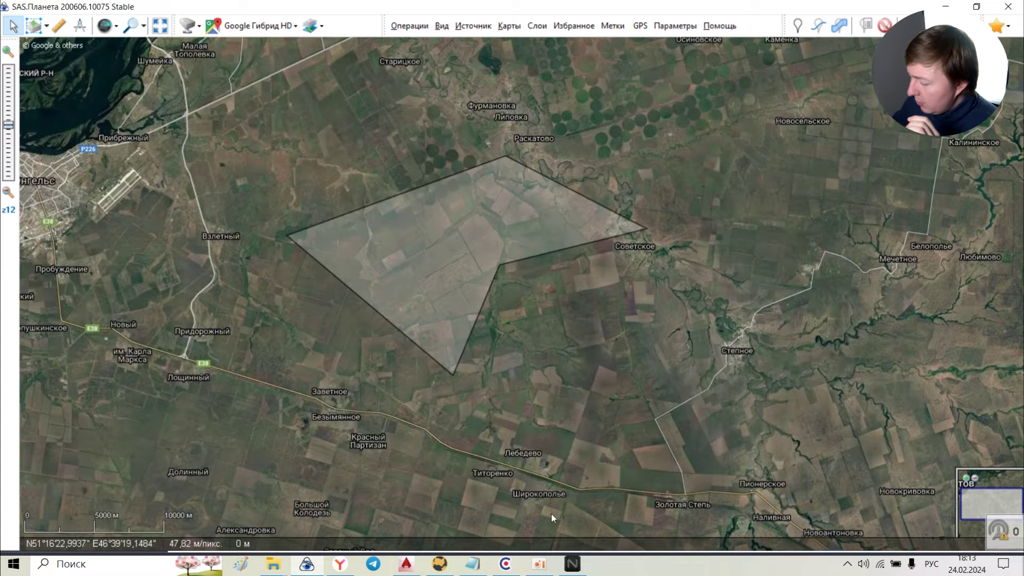
Switch to GEO Recounter and set both the source and the result coordinate systems to WGS 84.
{"action": "left_click", "coordinate": [439, 564]}
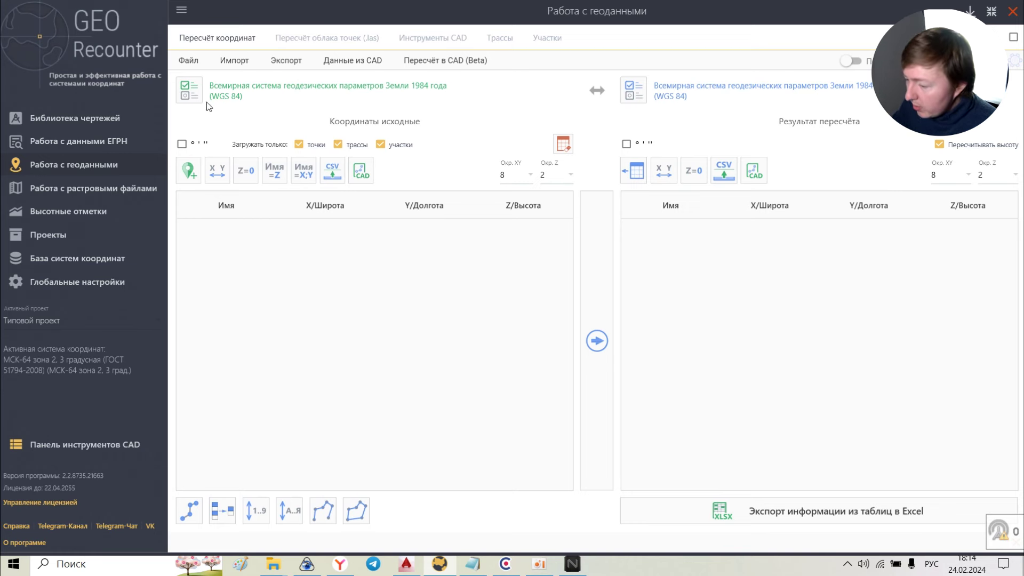
{"action": "left_click", "coordinate": [188, 97]}
{"action": "left_click", "coordinate": [291, 267]}
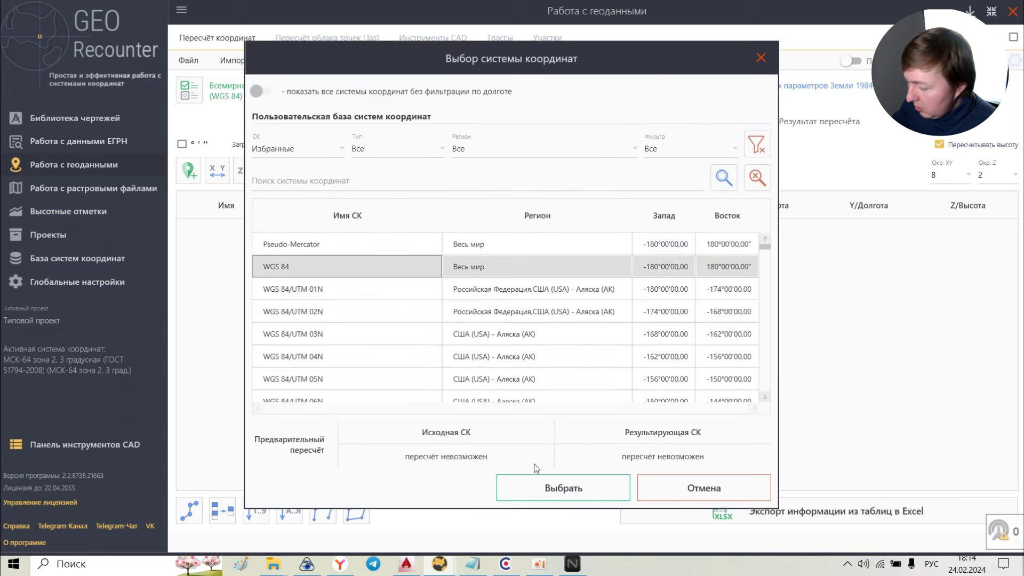
{"action": "left_click", "coordinate": [531, 482]}
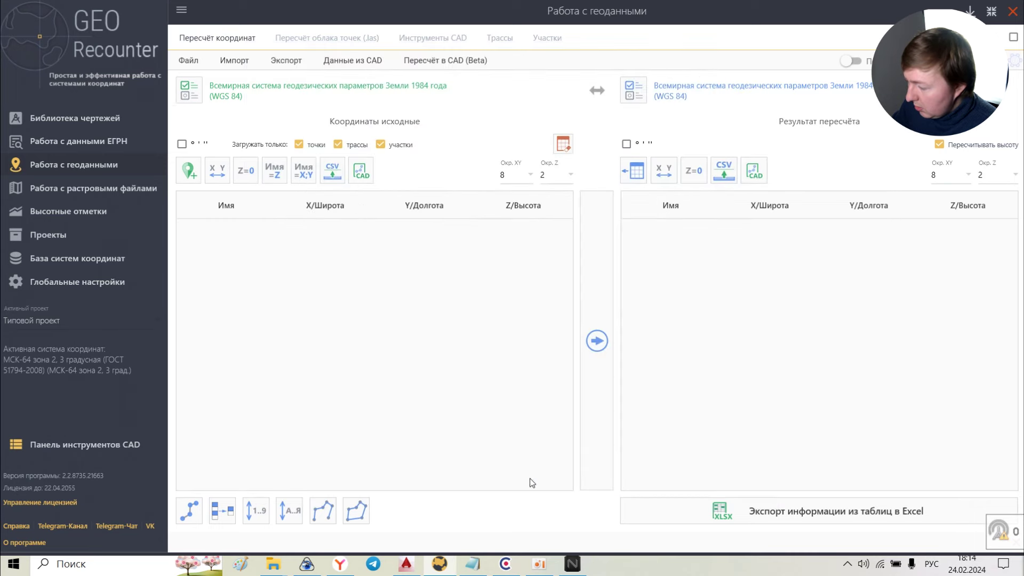
{"action": "left_click", "coordinate": [634, 95]}
{"action": "left_click", "coordinate": [314, 272]}
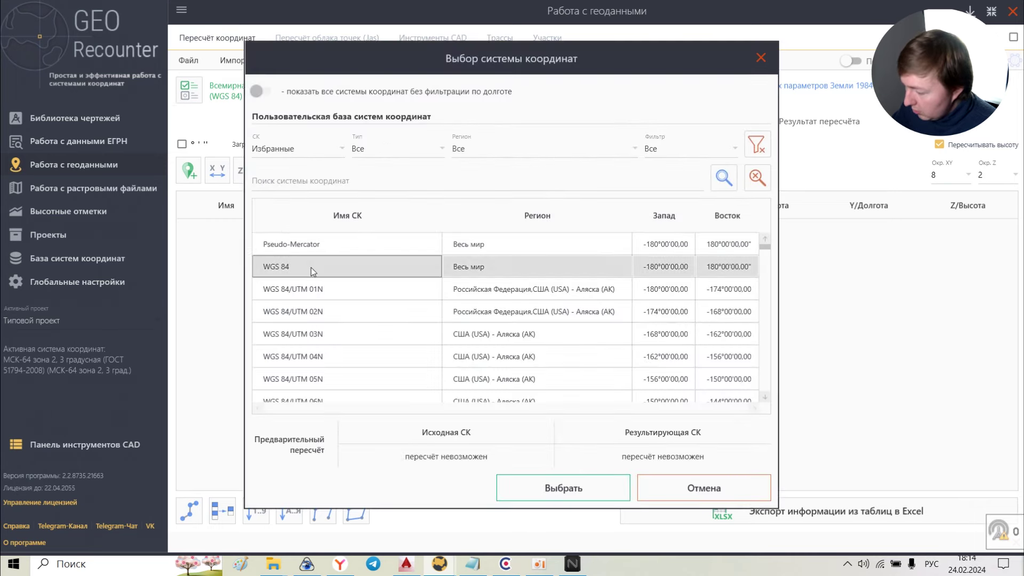
{"action": "left_click", "coordinate": [546, 488]}
Load Полигон 35.kmz from the desktop as source coordinates and recalculate them into the result table.
{"action": "left_click", "coordinate": [195, 64]}
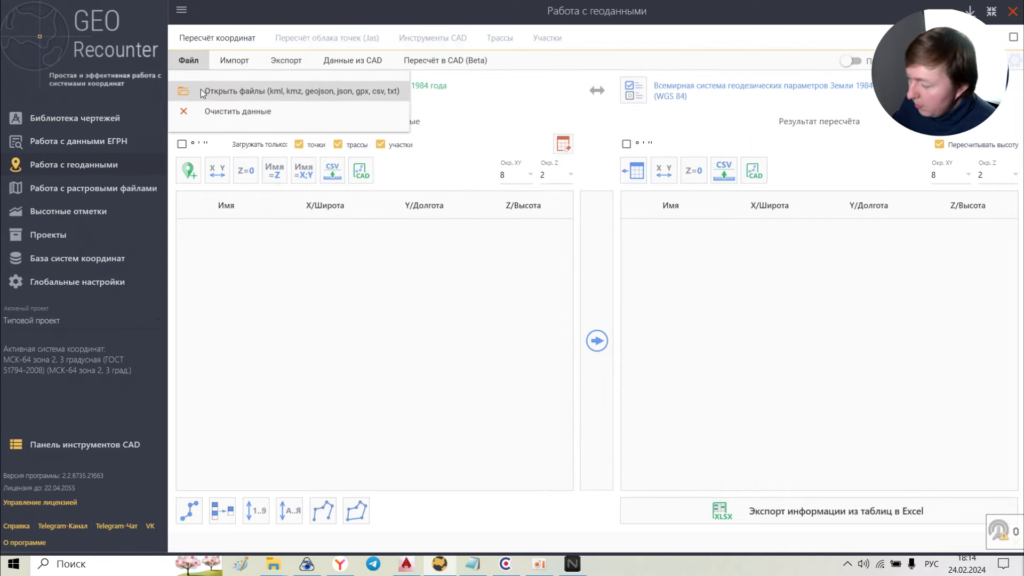
{"action": "left_click", "coordinate": [201, 91]}
{"action": "scroll", "coordinate": [494, 230], "scroll_direction": "down", "scroll_amount": 10}
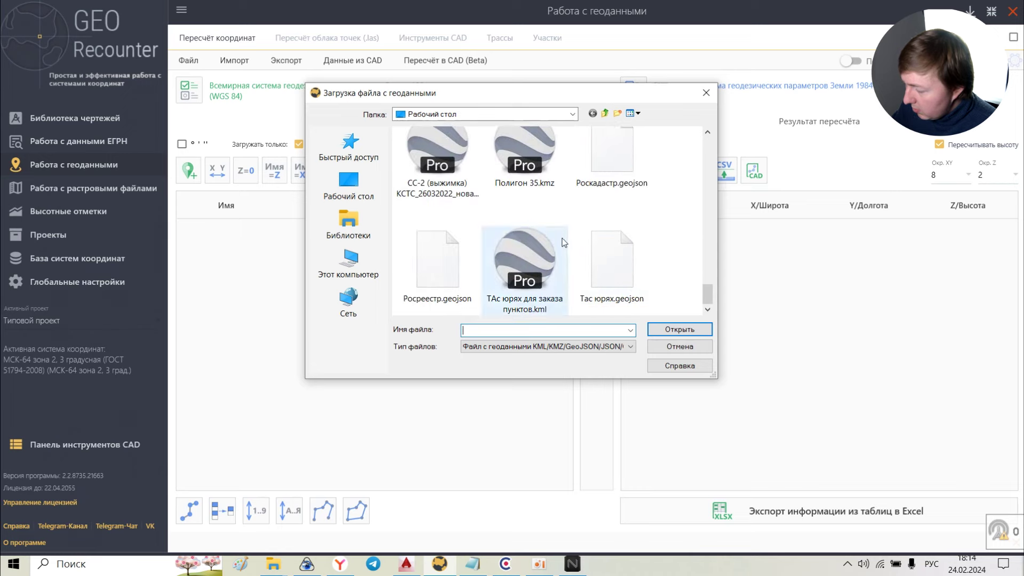
{"action": "left_click", "coordinate": [524, 160]}
{"action": "left_click", "coordinate": [670, 329]}
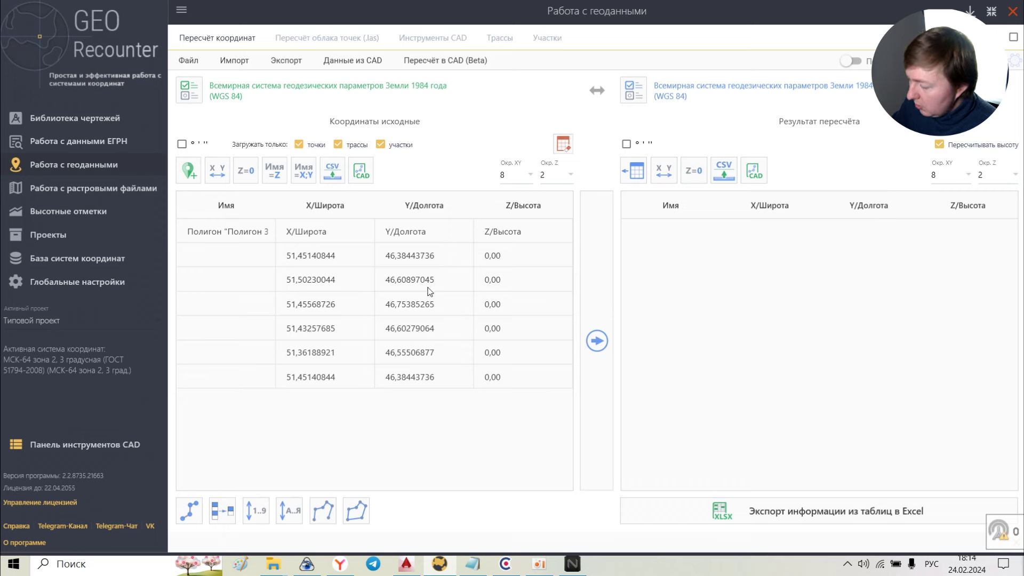
{"action": "left_click", "coordinate": [597, 342]}
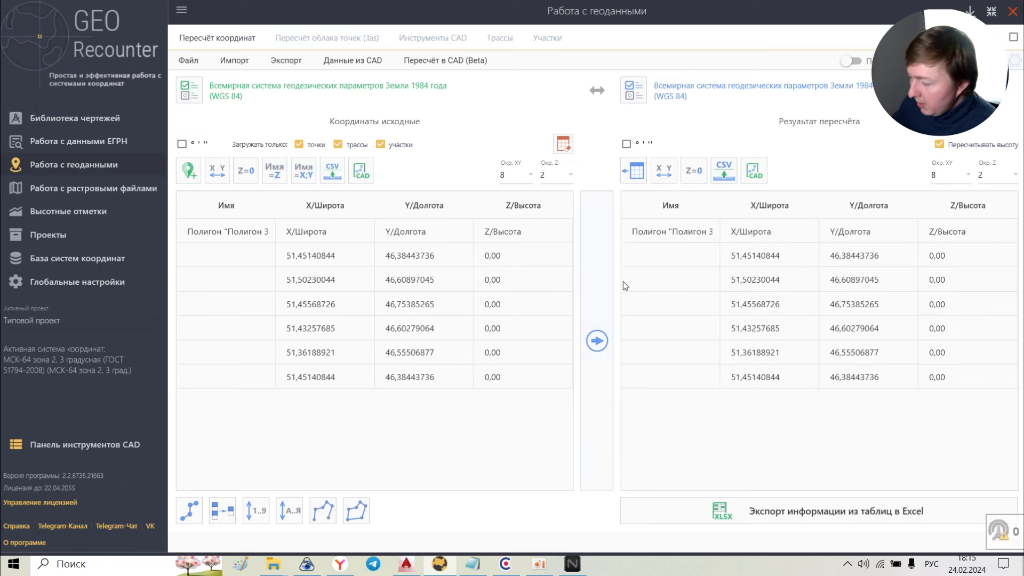
Export the recalculated data to GeoJSON (EPSG:3857) as Росреестр.geojson on the desktop, overwriting the existing file.
{"action": "left_click", "coordinate": [278, 57]}
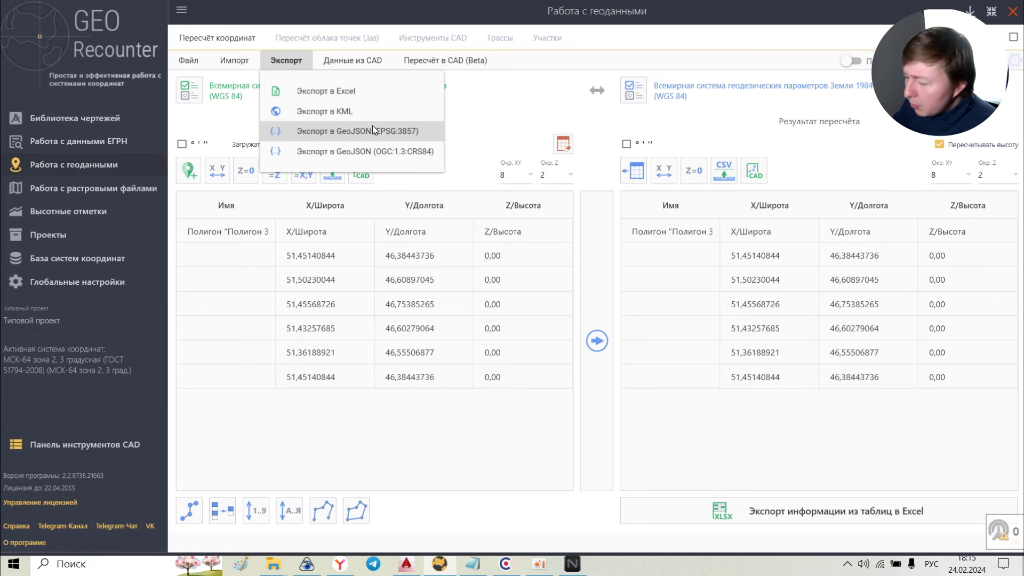
{"action": "left_click", "coordinate": [373, 128]}
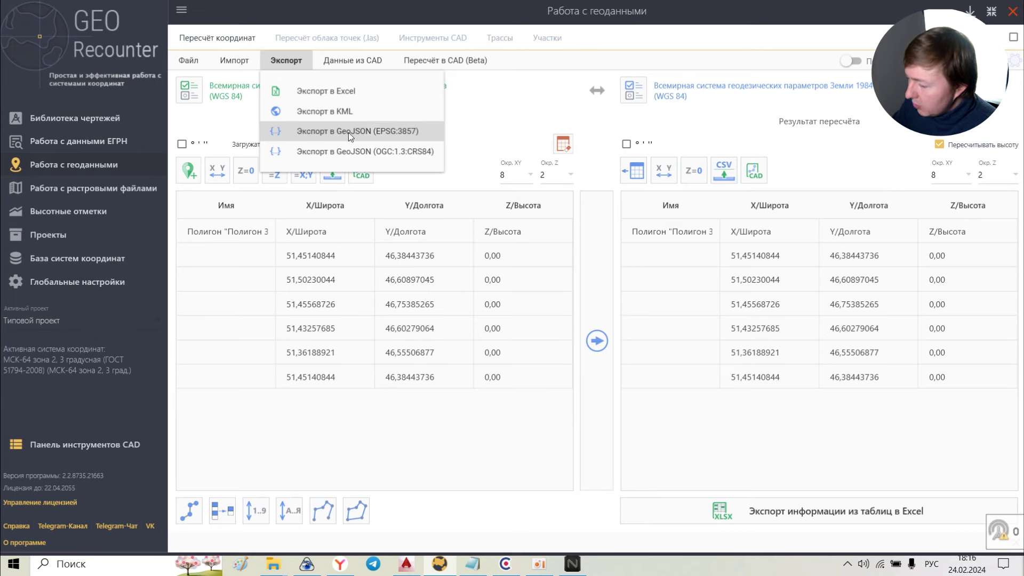
{"action": "left_click", "coordinate": [349, 187]}
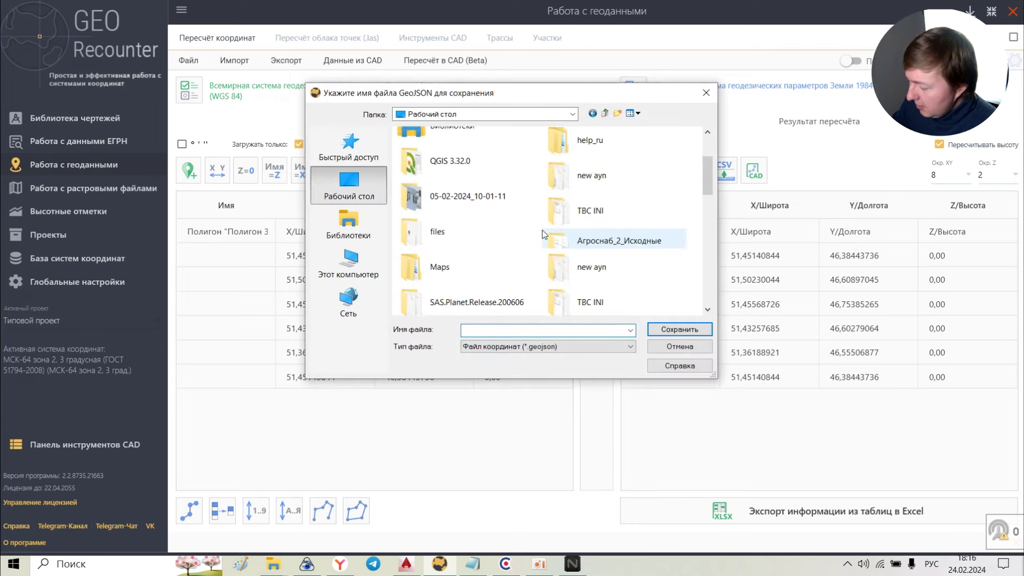
{"action": "scroll", "coordinate": [549, 222], "scroll_direction": "down", "scroll_amount": 5}
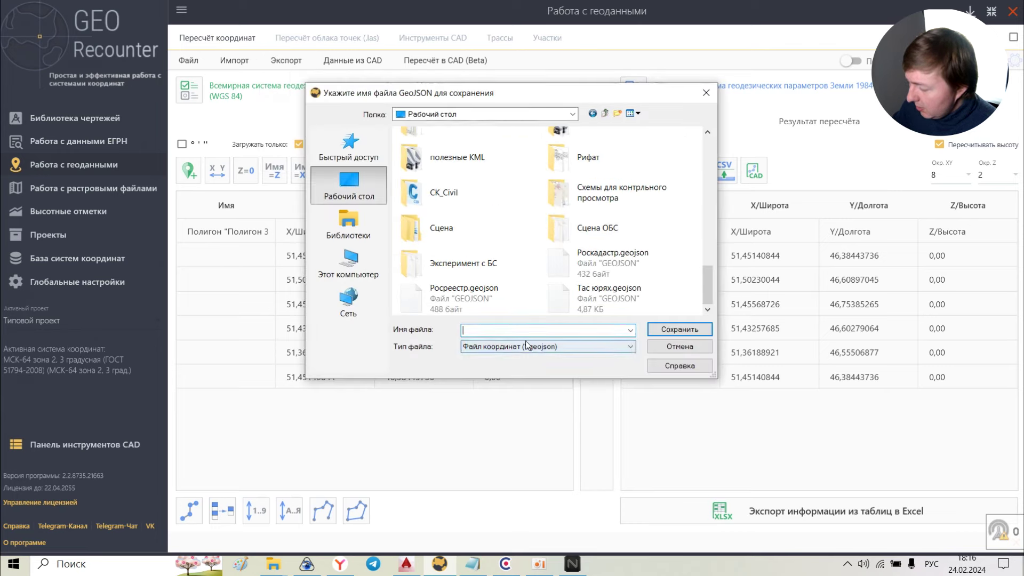
{"action": "left_click", "coordinate": [464, 296]}
{"action": "left_click", "coordinate": [661, 330]}
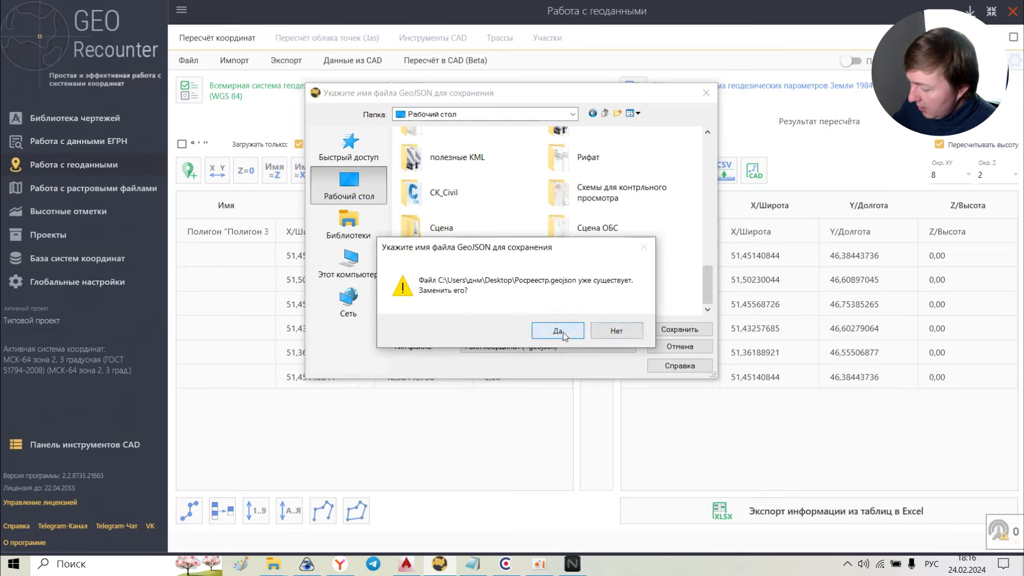
{"action": "left_click", "coordinate": [558, 331]}
Switch to the public cadastral map in the browser, exit editing of Полигон 35 and delete that drawn object.
{"action": "left_click", "coordinate": [330, 571]}
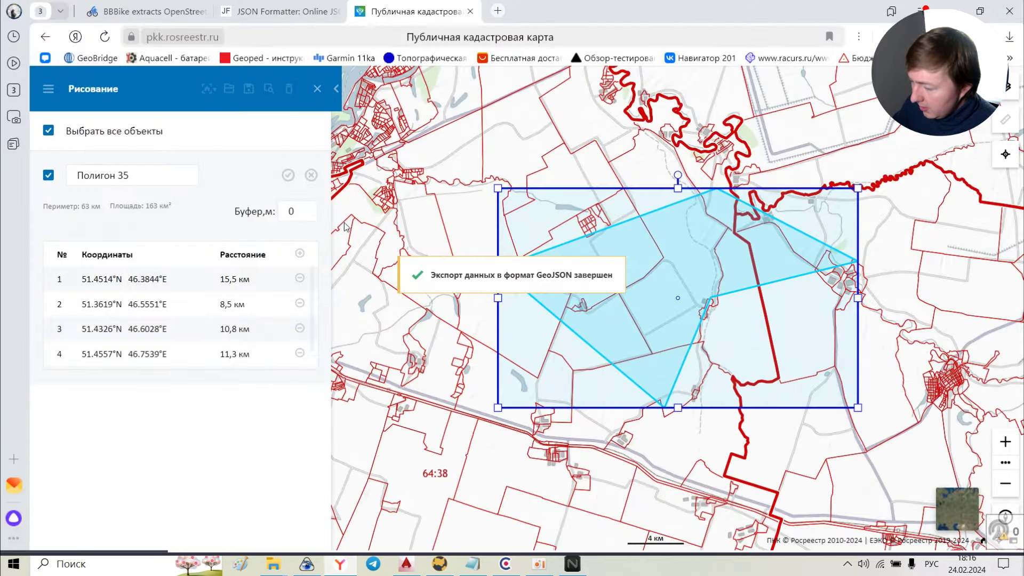
{"action": "left_click", "coordinate": [310, 175]}
{"action": "left_click", "coordinate": [49, 170]}
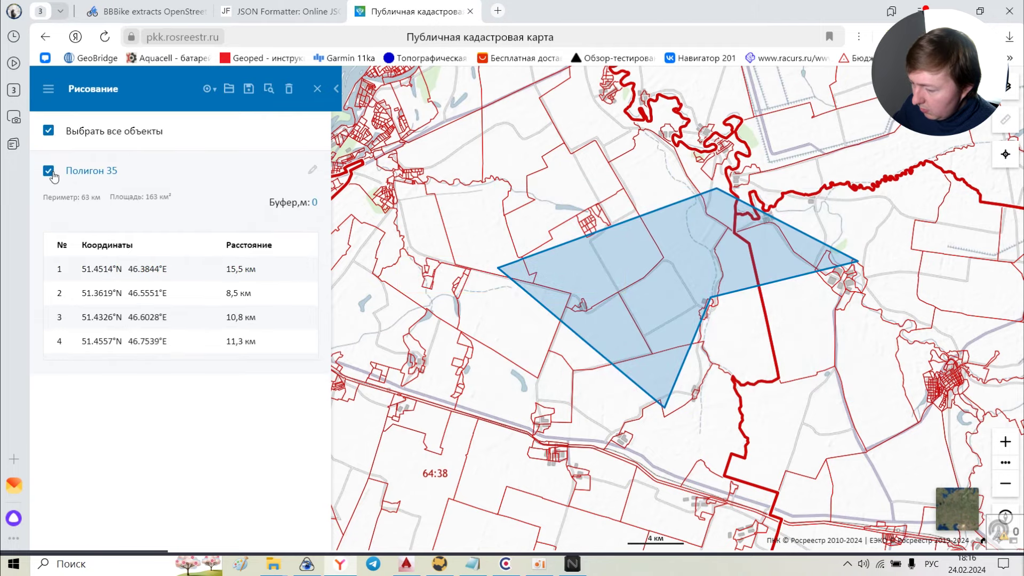
{"action": "left_click", "coordinate": [288, 89]}
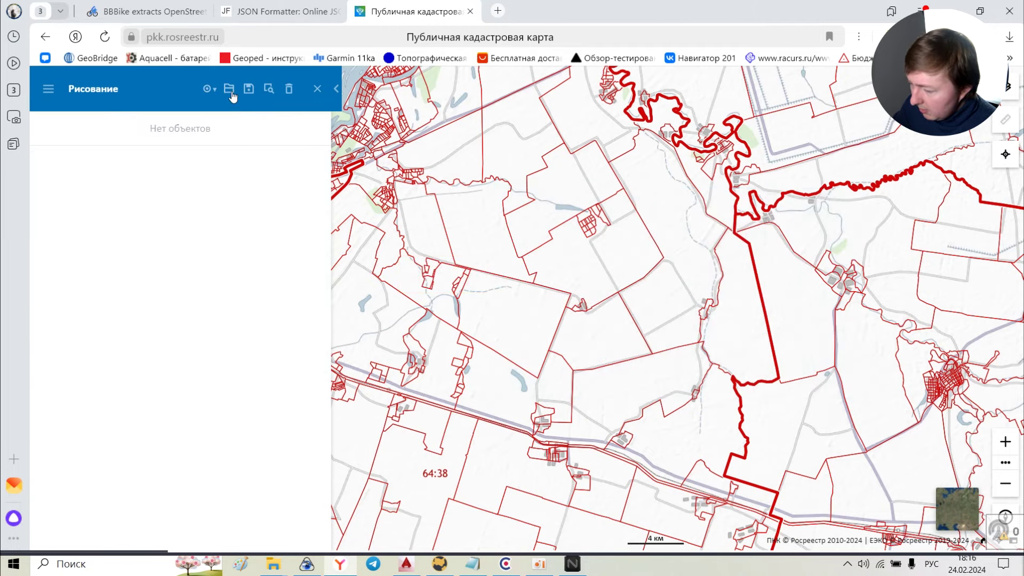
Load the exported GeoJSON file into the cadastral map's drawing section, display Полигон 35 and inspect its location.
{"action": "left_click", "coordinate": [45, 88]}
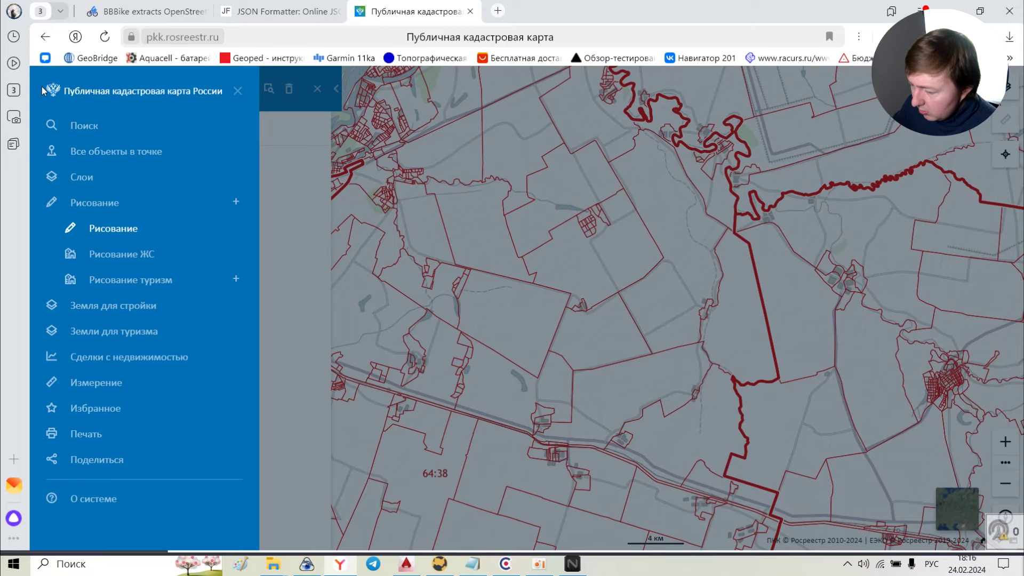
{"action": "left_click", "coordinate": [107, 230]}
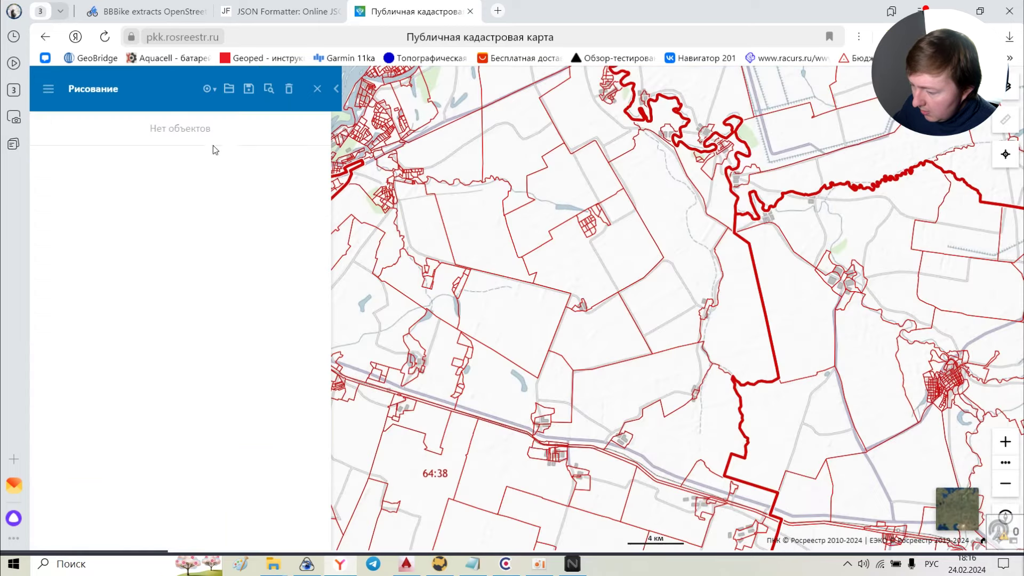
{"action": "left_click", "coordinate": [229, 89]}
{"action": "left_click", "coordinate": [248, 419]}
{"action": "left_click", "coordinate": [916, 530]}
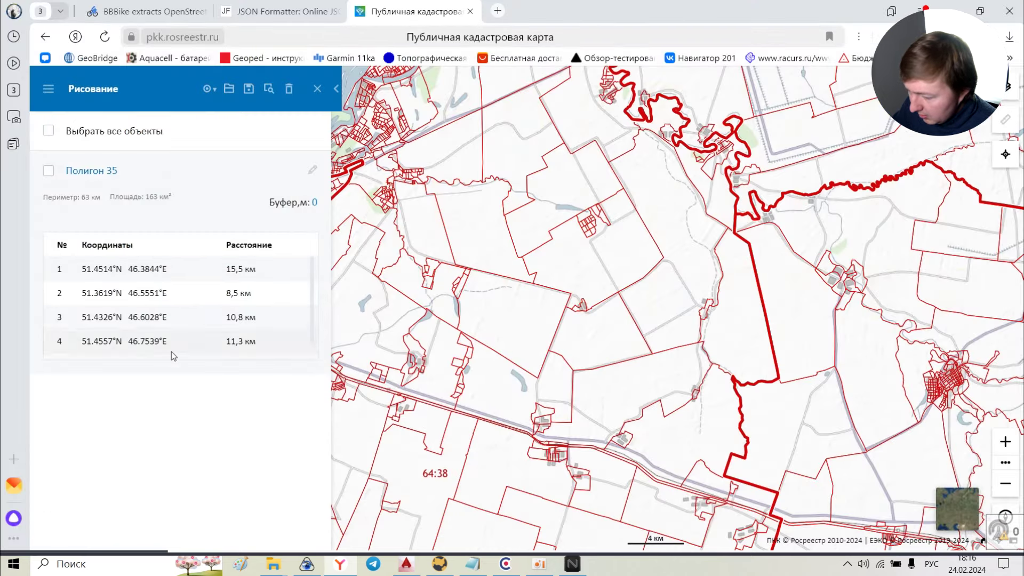
{"action": "left_click", "coordinate": [48, 171]}
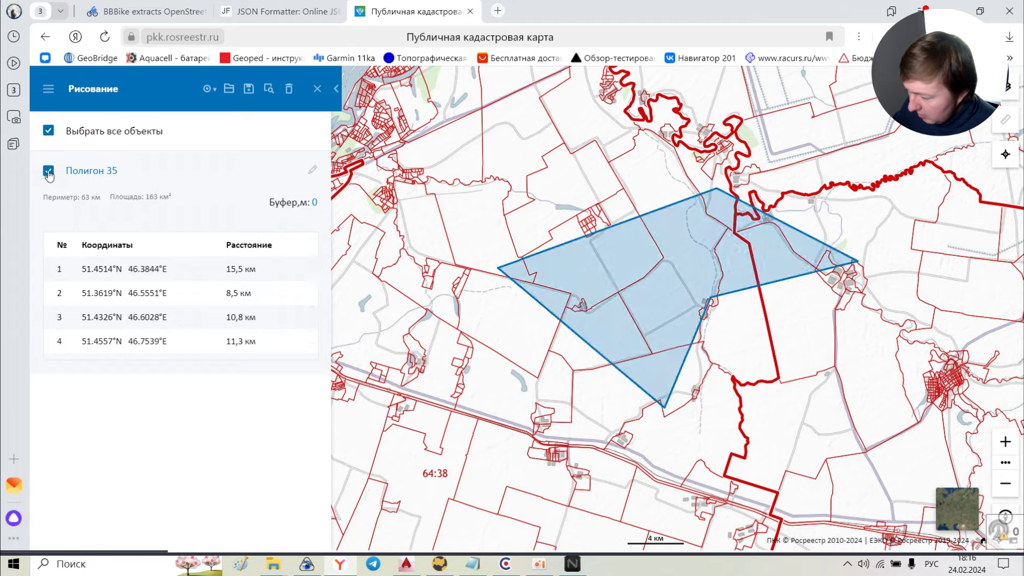
{"action": "scroll", "coordinate": [814, 379], "scroll_direction": "up", "scroll_amount": 2}
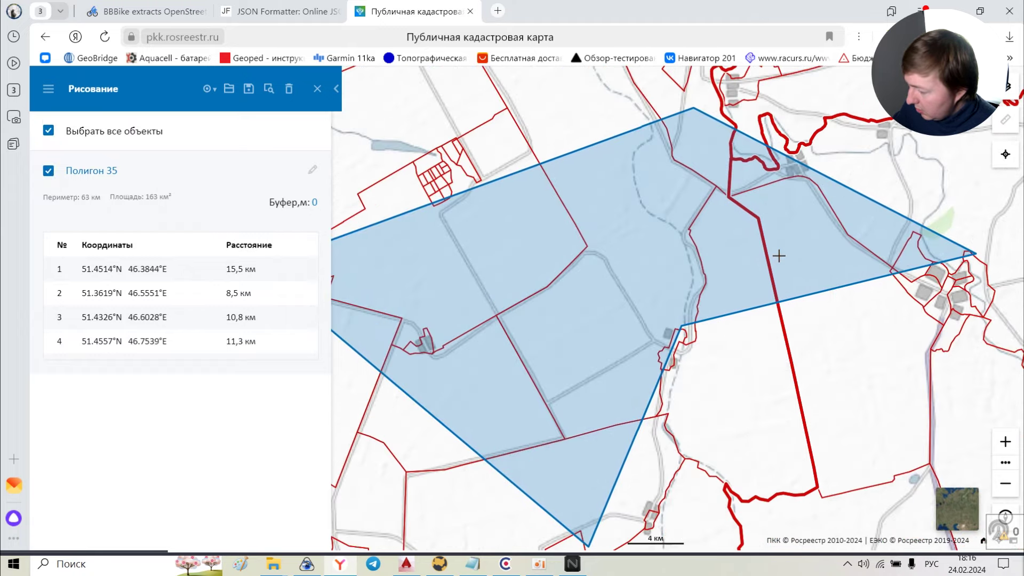
{"action": "left_click_drag", "start_coordinate": [856, 383], "coordinate": [650, 358]}
{"action": "scroll", "coordinate": [695, 462], "scroll_direction": "down", "scroll_amount": 2}
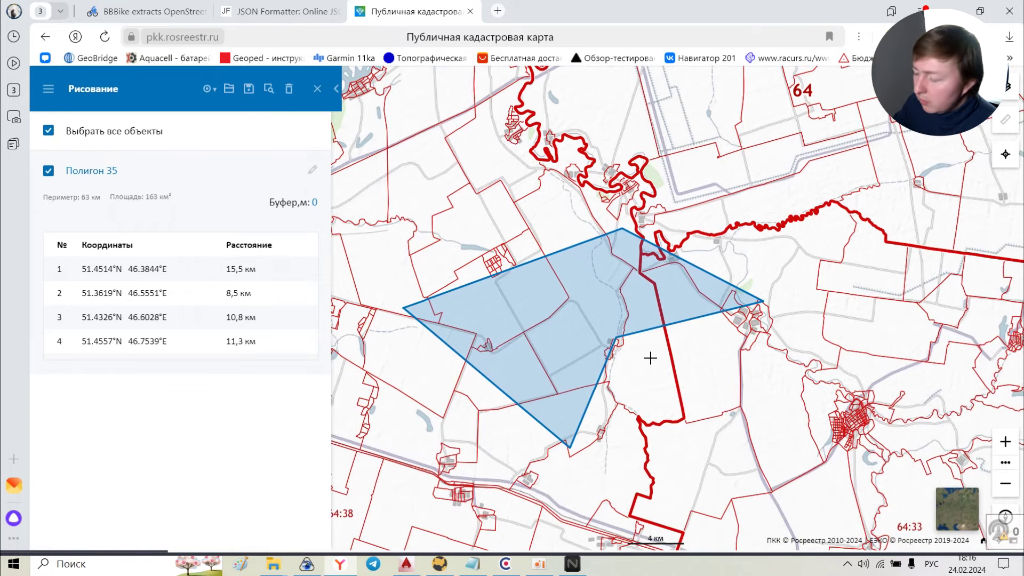
{"action": "left_click_drag", "start_coordinate": [665, 373], "coordinate": [746, 344]}
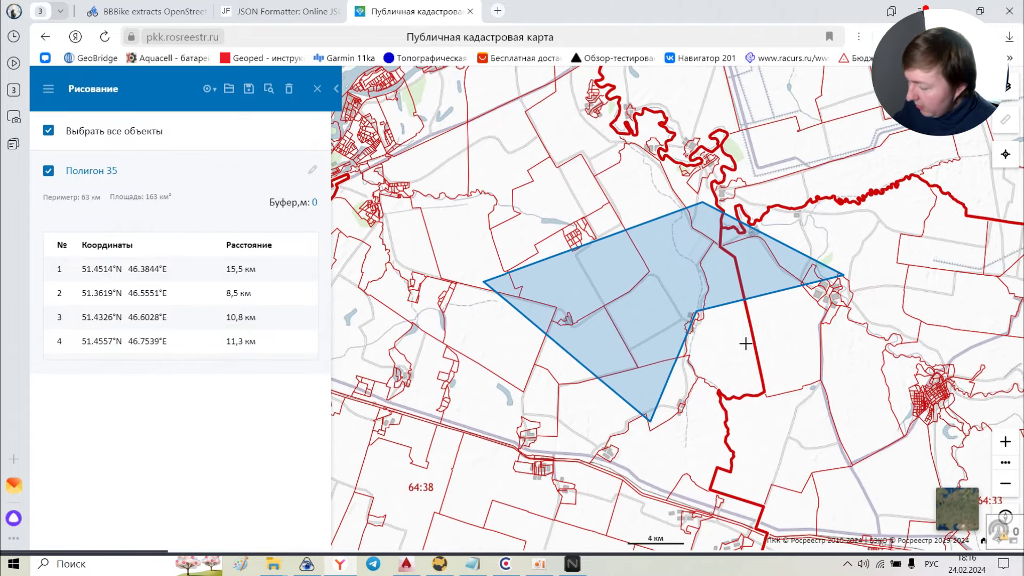
Switch back to GEO Recounter and export the data to GeoJSON (OGC:1.3:CRS84) as Роскадастр.geojson, overwriting the existing file.
{"action": "left_click", "coordinate": [439, 564]}
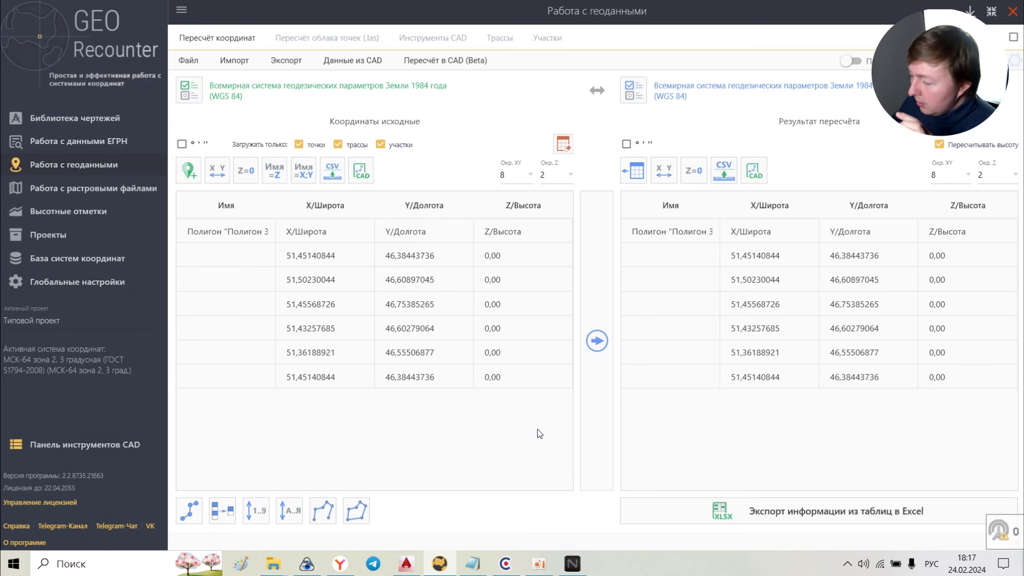
{"action": "left_click", "coordinate": [299, 62]}
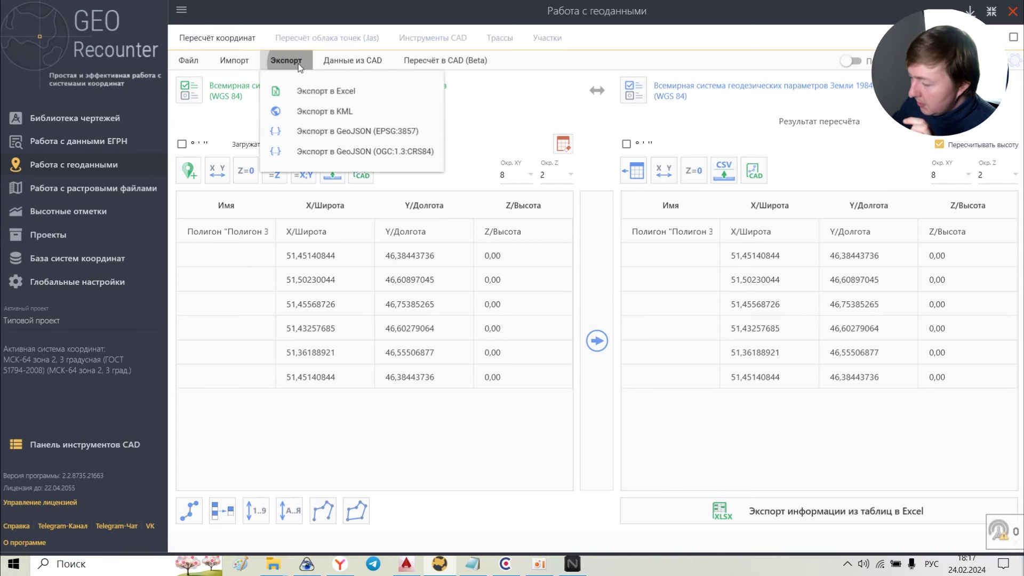
{"action": "left_click", "coordinate": [379, 151]}
{"action": "scroll", "coordinate": [526, 210], "scroll_direction": "down", "scroll_amount": 10}
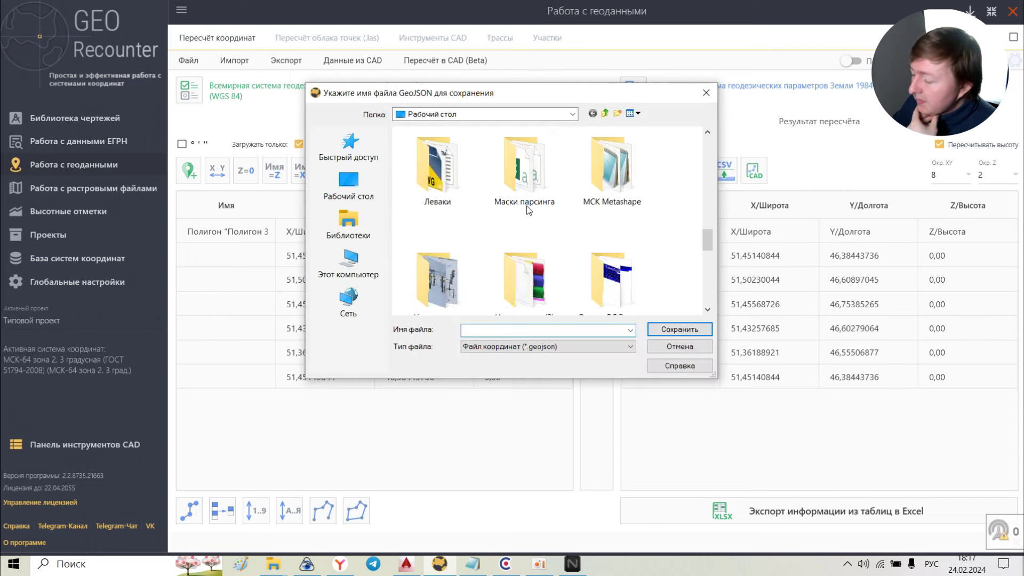
{"action": "left_click", "coordinate": [438, 275]}
{"action": "left_click", "coordinate": [652, 328]}
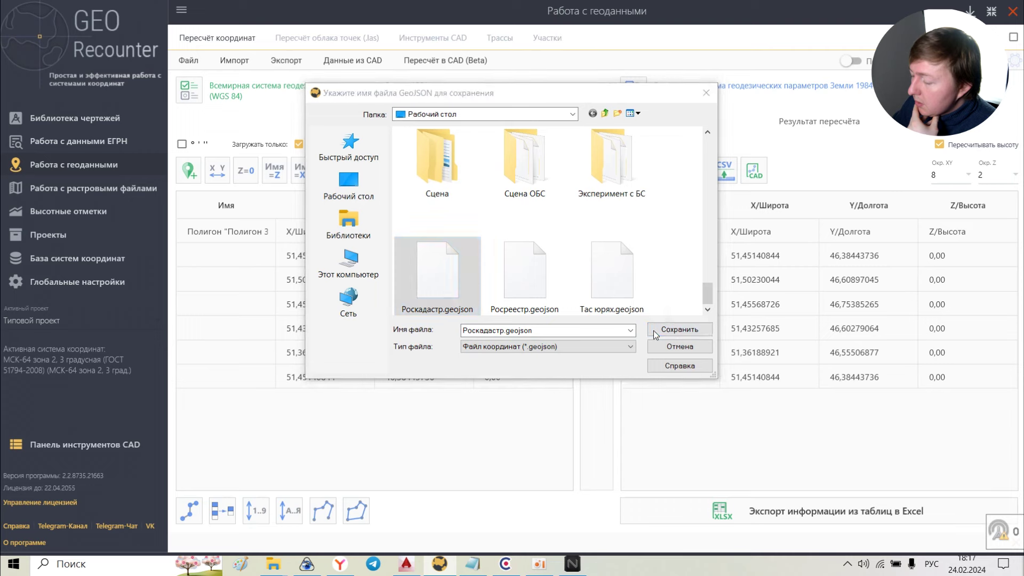
{"action": "left_click", "coordinate": [560, 329]}
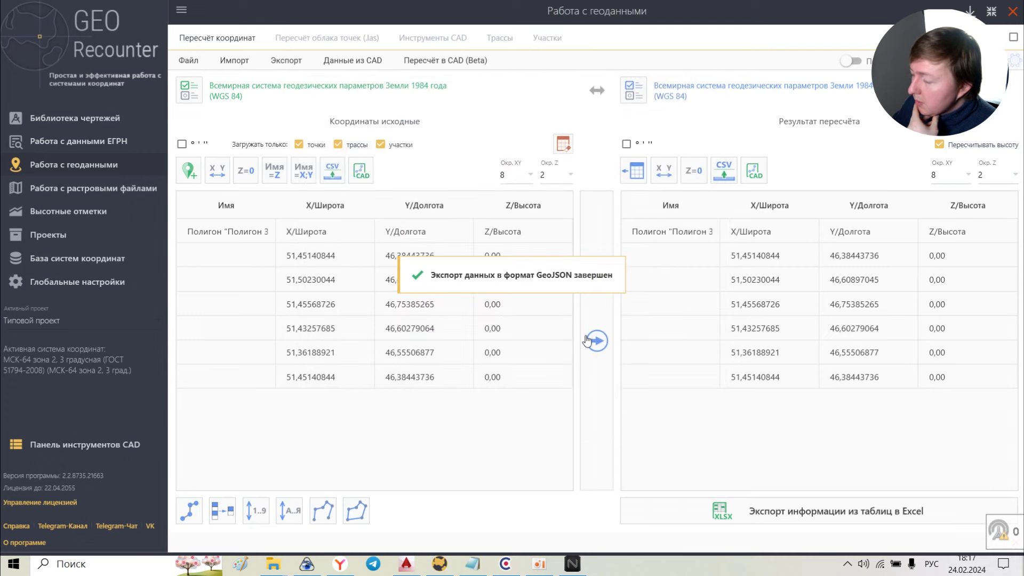
Switch to the Роскадастр portal, create an application for geodetic points and materials, and open the ГГС points catalogue for it.
{"action": "left_click", "coordinate": [505, 564]}
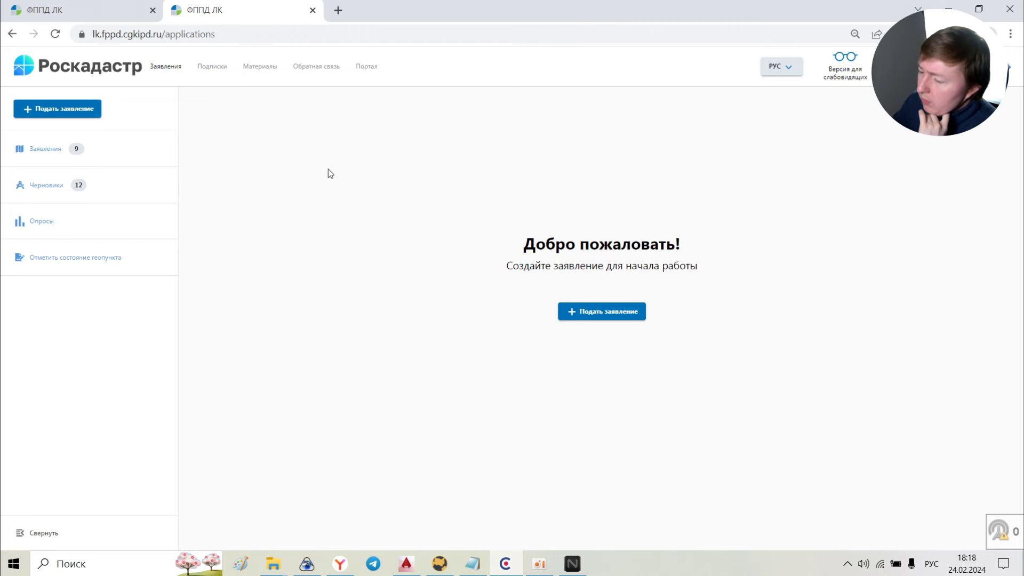
{"action": "left_click", "coordinate": [596, 315]}
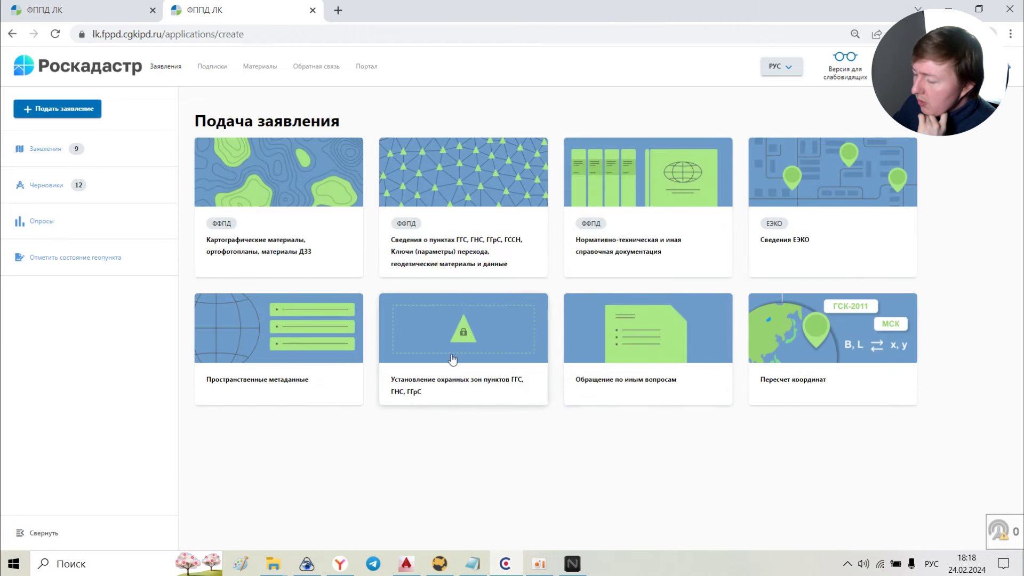
{"action": "left_click", "coordinate": [433, 196]}
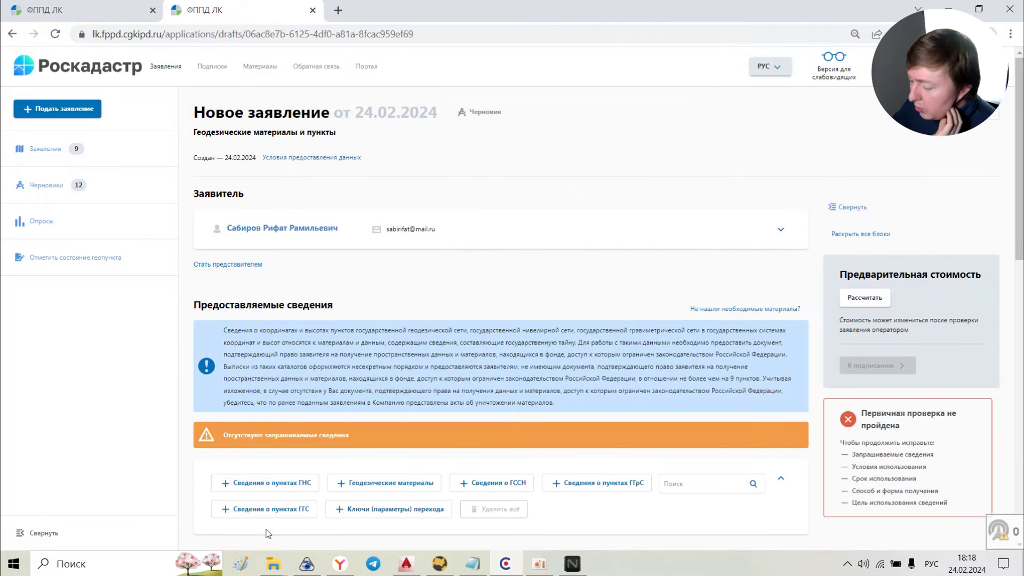
{"action": "left_click", "coordinate": [273, 514]}
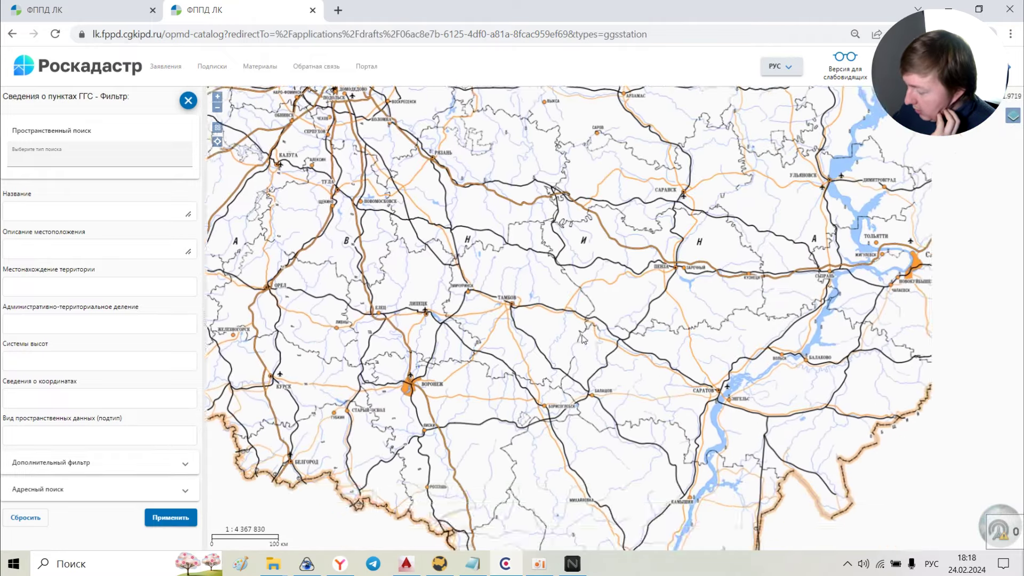
Filter the ГГС points by territory location Саратовская область.
{"action": "scroll", "coordinate": [637, 315], "scroll_direction": "up", "scroll_amount": 1}
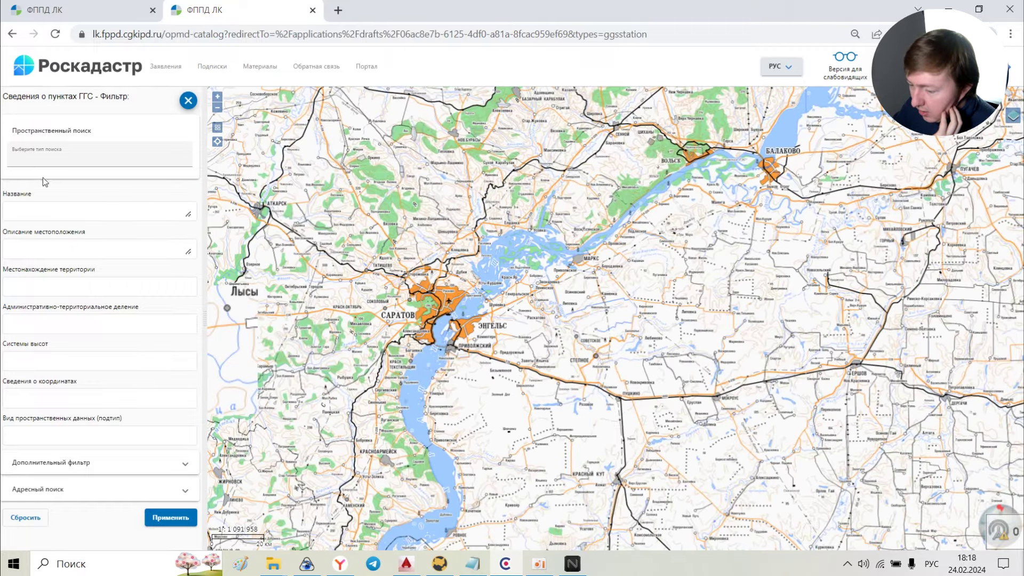
{"action": "left_click", "coordinate": [32, 287]}
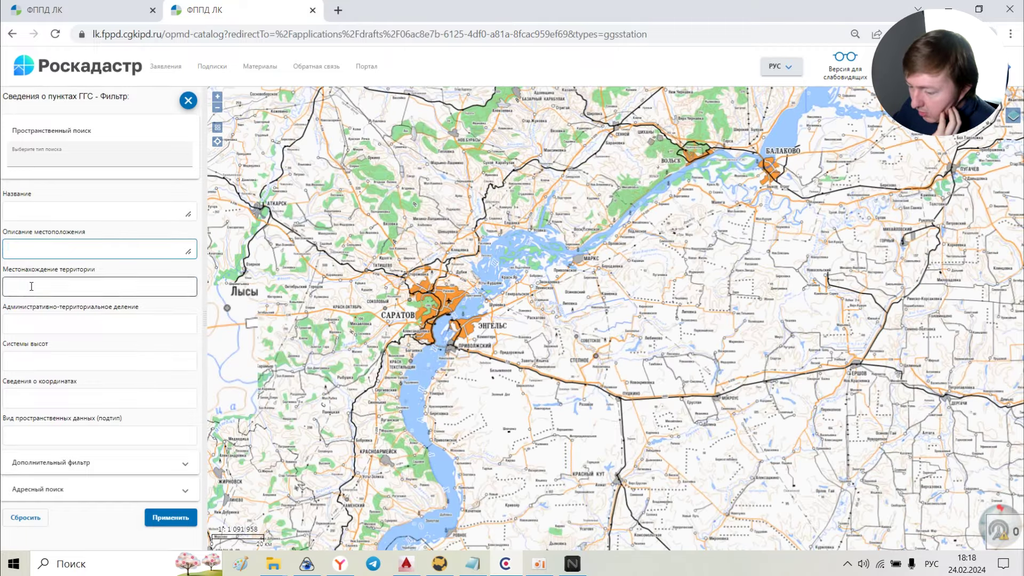
{"action": "type", "text": "Сара"}
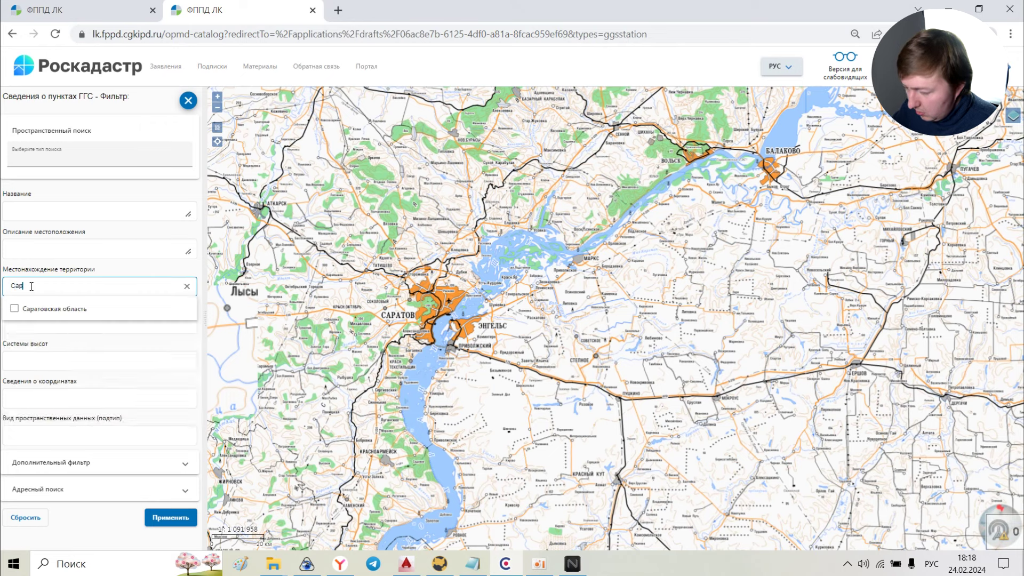
{"action": "left_click", "coordinate": [32, 309]}
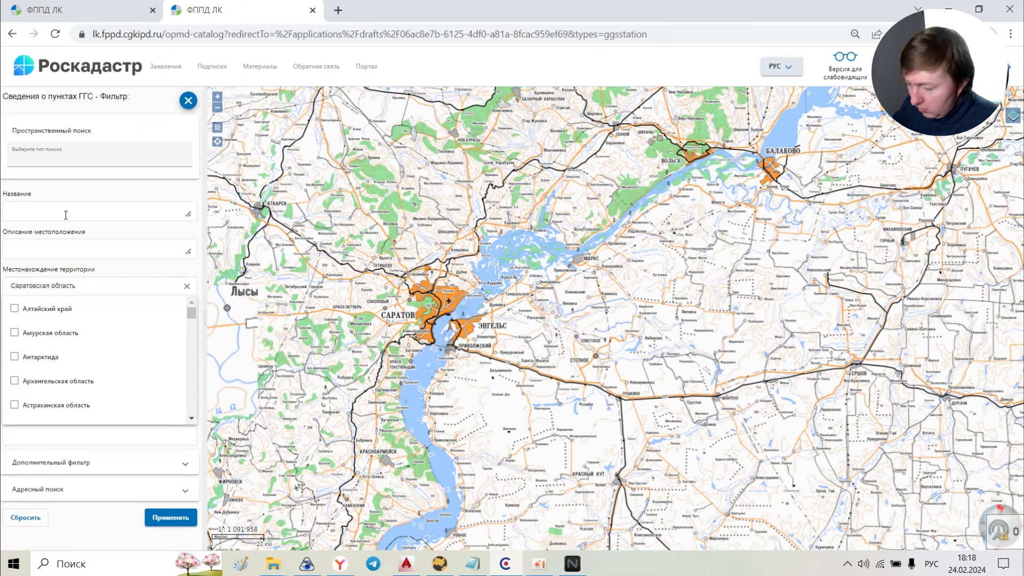
{"action": "left_click", "coordinate": [102, 152]}
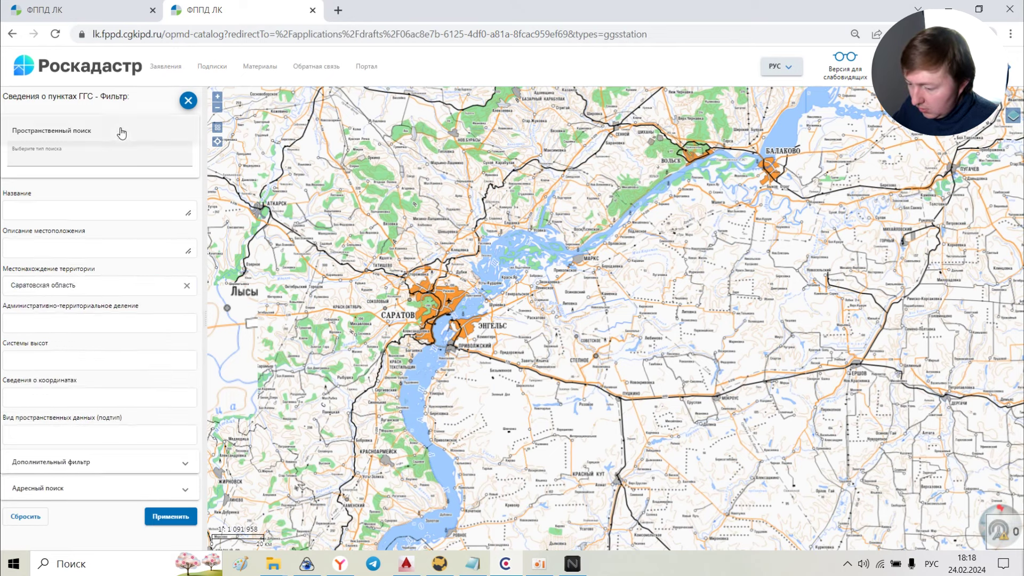
Set the spatial search type to Загрузить GeoJSON and attach Роскадастр.geojson from the desktop.
{"action": "left_click", "coordinate": [59, 159]}
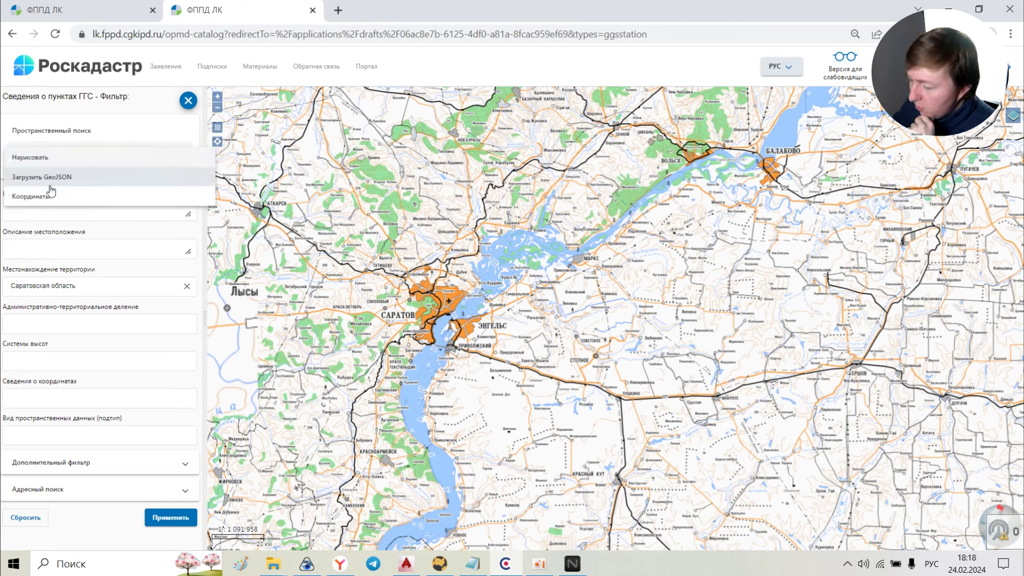
{"action": "left_click", "coordinate": [49, 180]}
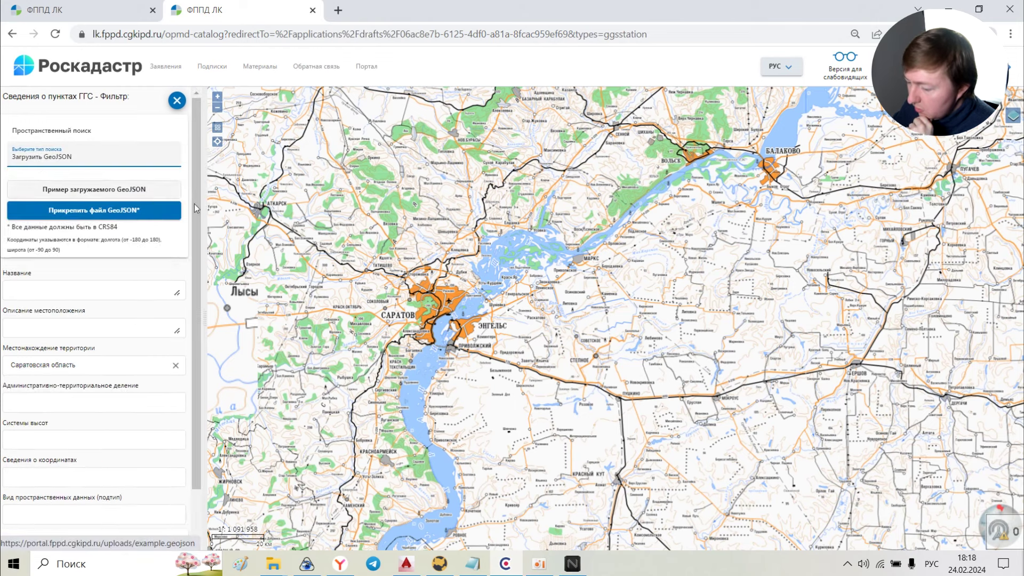
{"action": "left_click", "coordinate": [85, 211]}
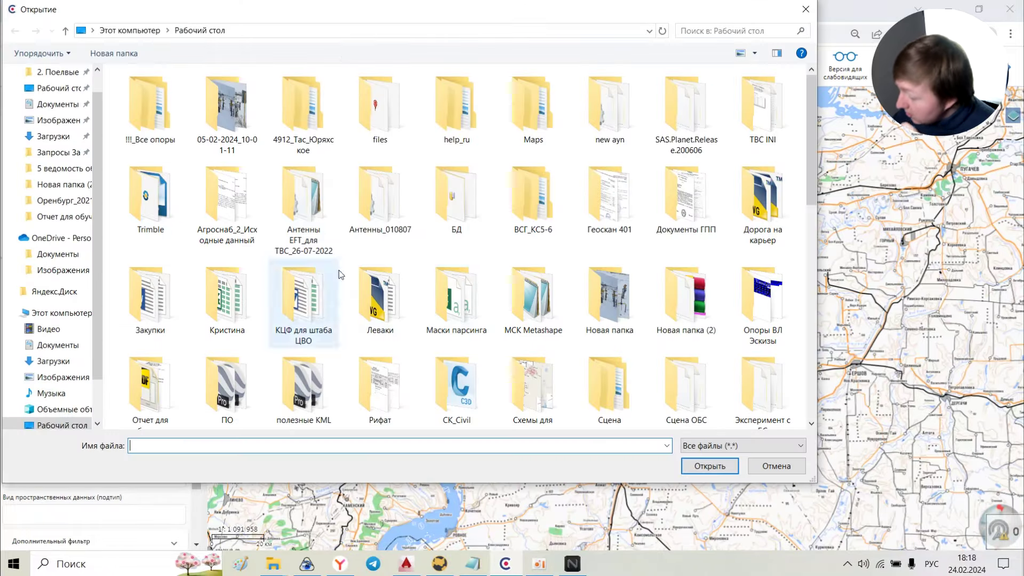
{"action": "scroll", "coordinate": [504, 254], "scroll_direction": "down", "scroll_amount": 15}
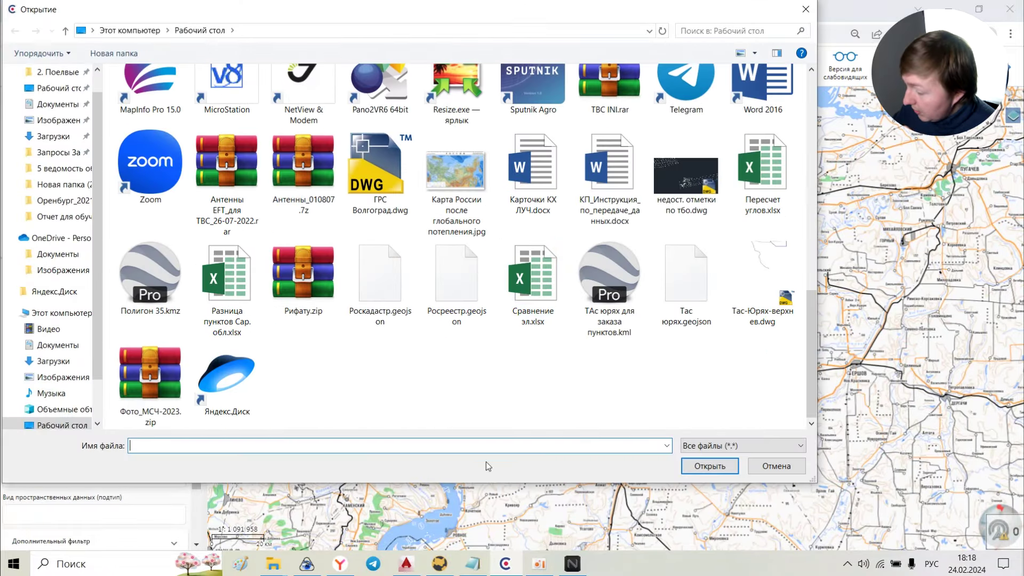
{"action": "left_click", "coordinate": [395, 269]}
{"action": "left_click", "coordinate": [720, 471]}
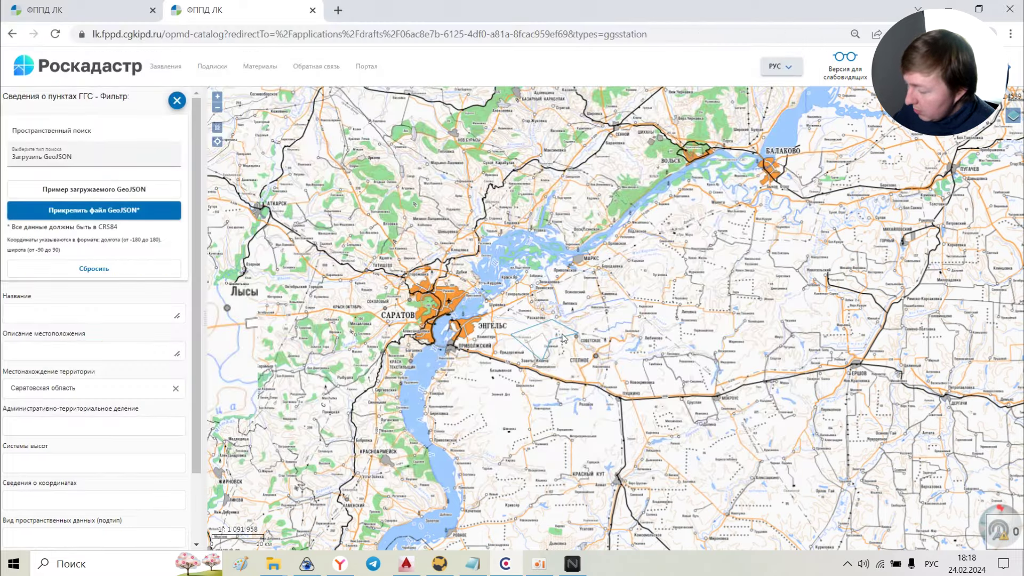
Dismiss the weather notification, apply the ГГС filter and inspect the resulting points against the polygon on the map.
{"action": "scroll", "coordinate": [559, 325], "scroll_direction": "up", "scroll_amount": 1}
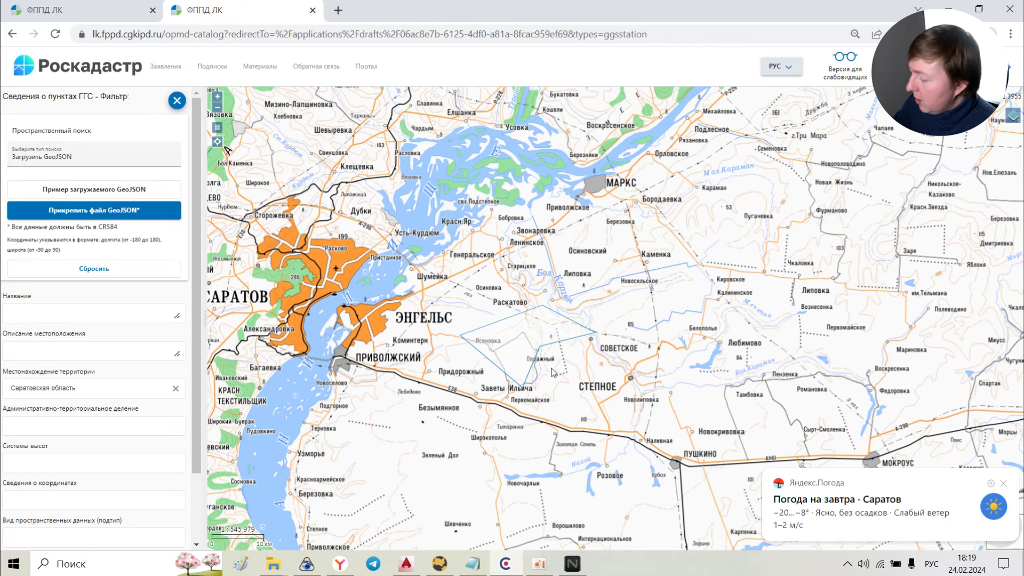
{"action": "left_click", "coordinate": [1003, 483]}
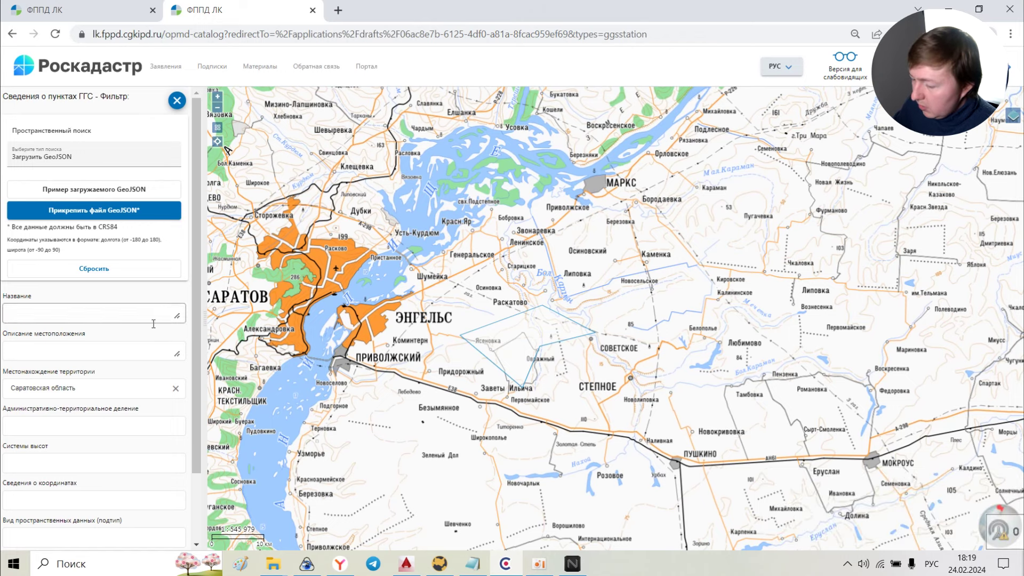
{"action": "scroll", "coordinate": [153, 324], "scroll_direction": "down", "scroll_amount": 3}
{"action": "left_click", "coordinate": [147, 536]}
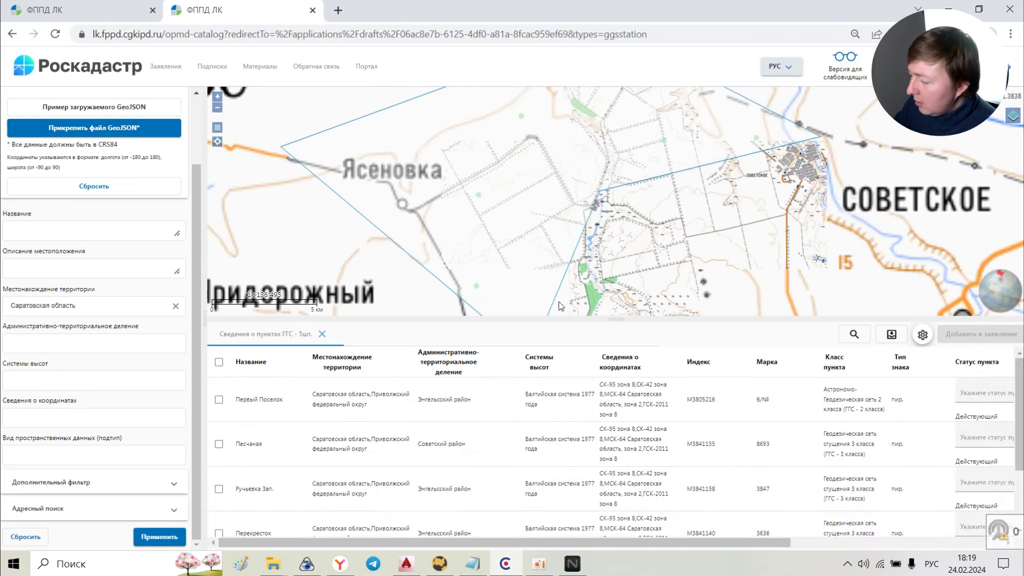
{"action": "mouse_move", "coordinate": [645, 230]}
{"action": "left_mouse_down"}
{"action": "mouse_move", "coordinate": [626, 259]}
{"action": "mouse_move", "coordinate": [649, 225]}
{"action": "left_mouse_up"}
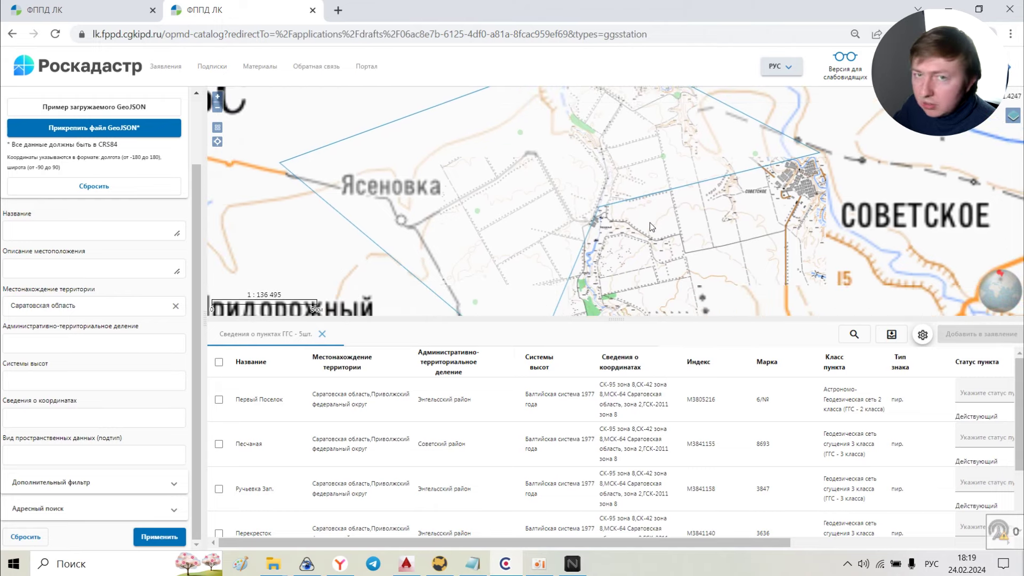
{"action": "scroll", "coordinate": [700, 200], "scroll_direction": "down", "scroll_amount": 1}
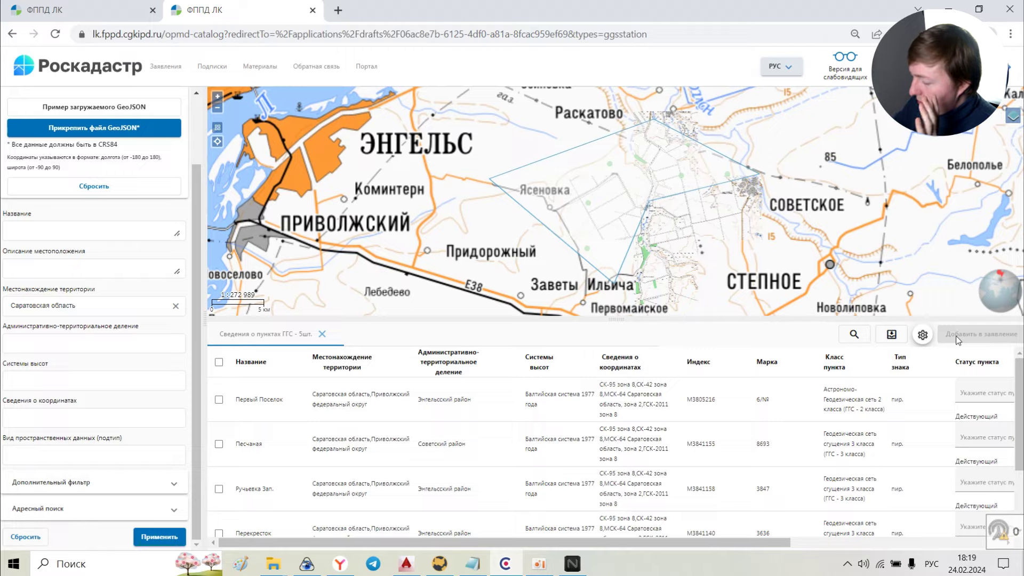
Switch to the BBBike extracts page in Yandex Browser and discard the current extract territory to choose another one.
{"action": "left_click", "coordinate": [339, 564]}
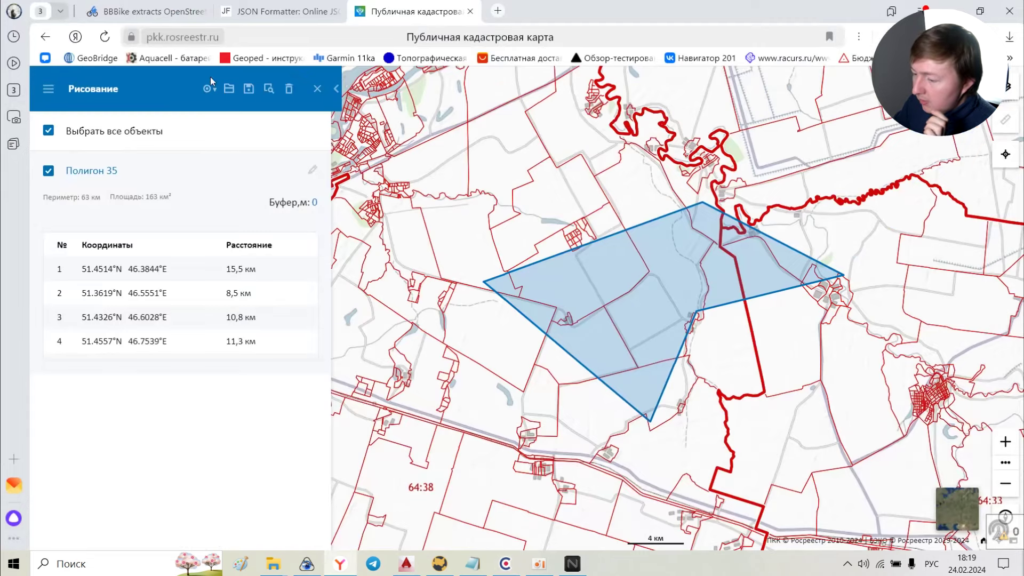
{"action": "left_click", "coordinate": [141, 10]}
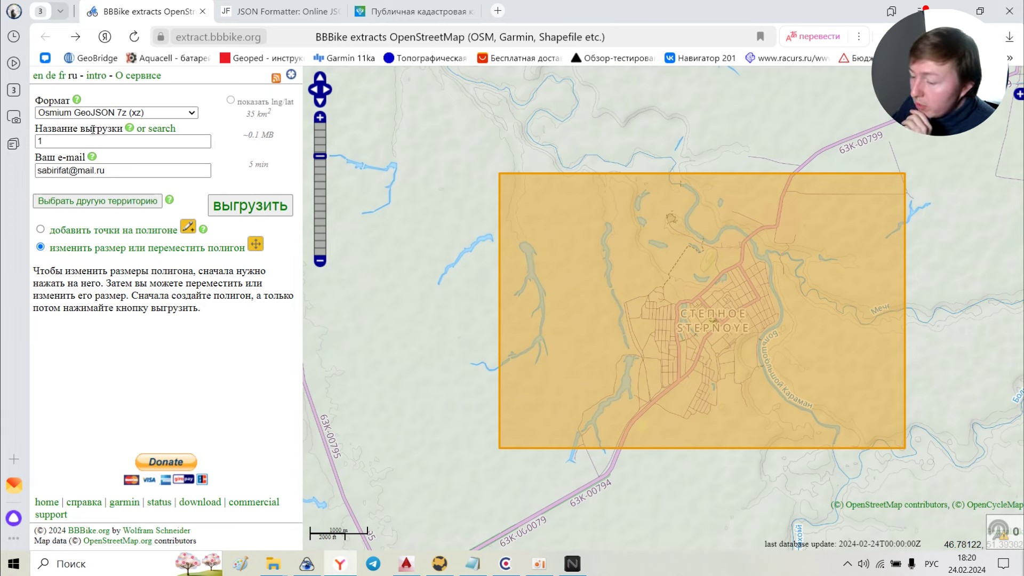
{"action": "mouse_move", "coordinate": [66, 124]}
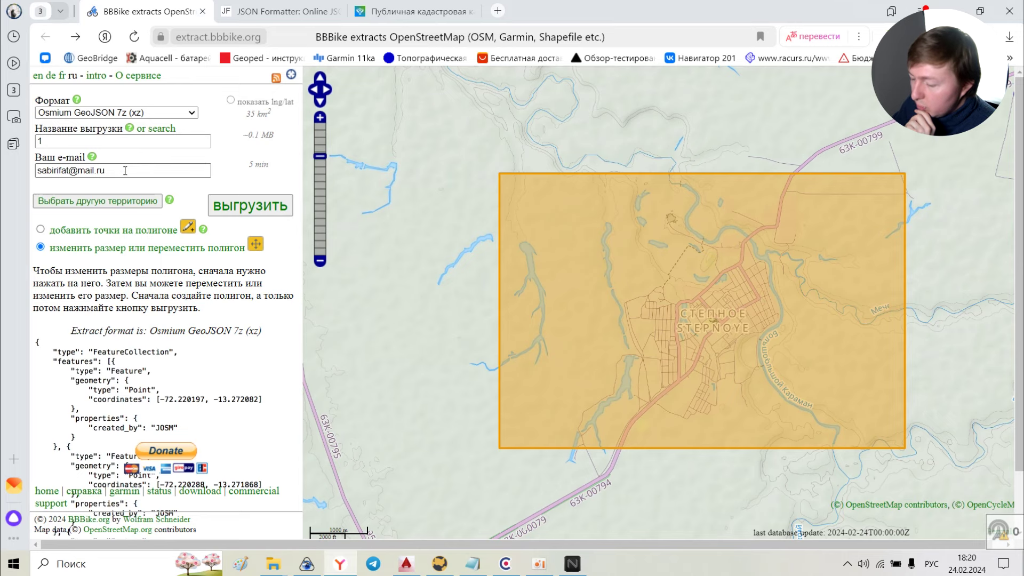
{"action": "left_click", "coordinate": [101, 201]}
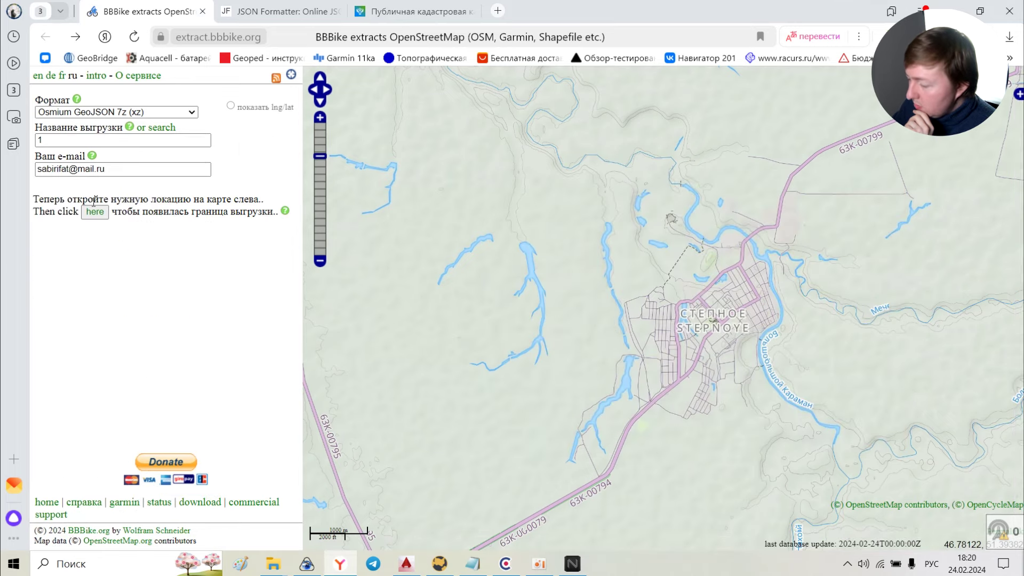
Place a new extract boundary on the map over the settlement Пионерское.
{"action": "left_click_drag", "start_coordinate": [671, 298], "coordinate": [594, 156]}
{"action": "left_click_drag", "start_coordinate": [764, 216], "coordinate": [580, 255]}
{"action": "scroll", "coordinate": [592, 245], "scroll_direction": "up", "scroll_amount": 2}
{"action": "left_click_drag", "start_coordinate": [613, 276], "coordinate": [619, 289]}
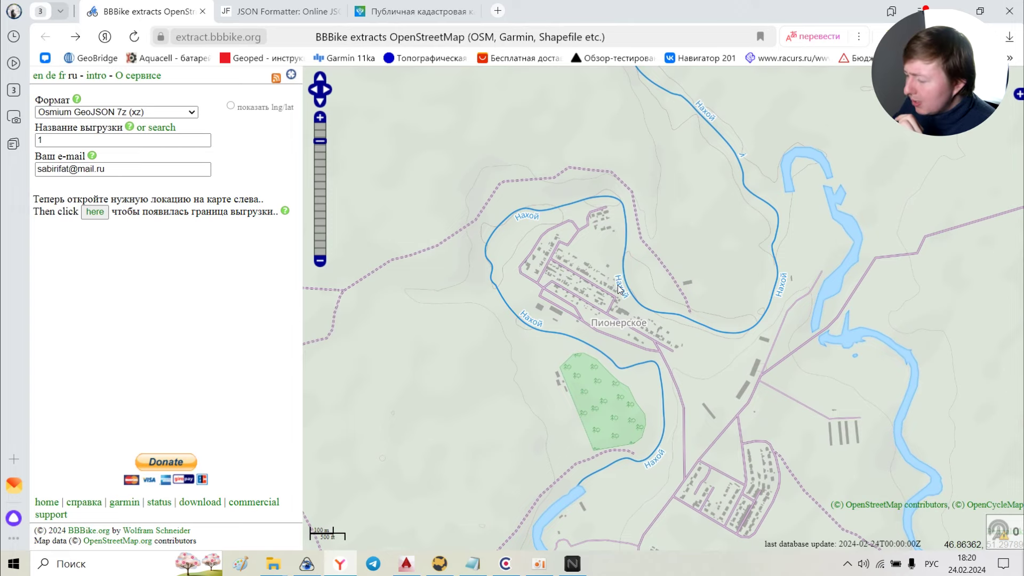
{"action": "scroll", "coordinate": [619, 289], "scroll_direction": "down", "scroll_amount": 4}
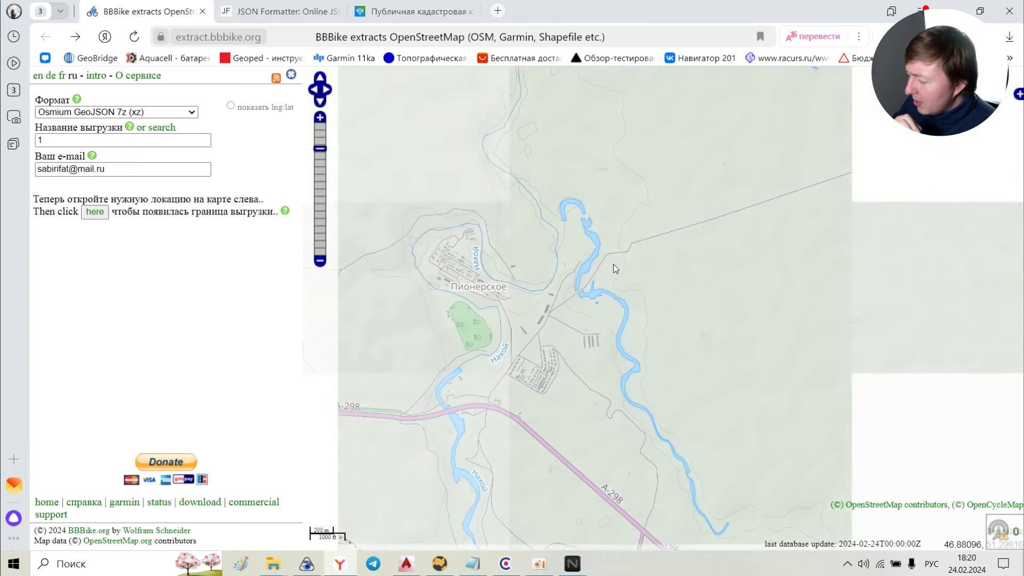
{"action": "scroll", "coordinate": [573, 245], "scroll_direction": "down", "scroll_amount": 1}
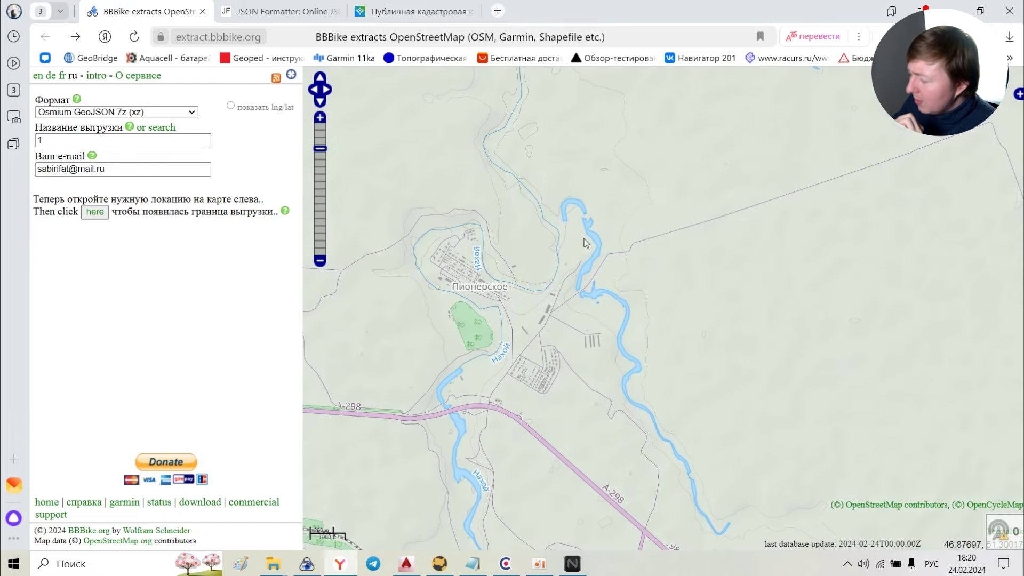
{"action": "left_click_drag", "start_coordinate": [622, 273], "coordinate": [624, 254]}
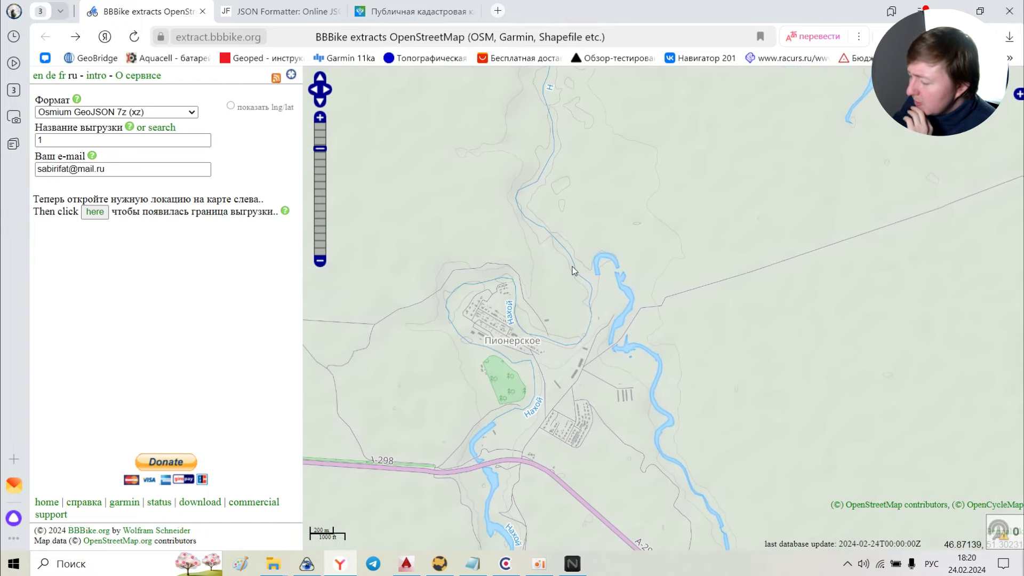
{"action": "scroll", "coordinate": [483, 396], "scroll_direction": "up", "scroll_amount": 1}
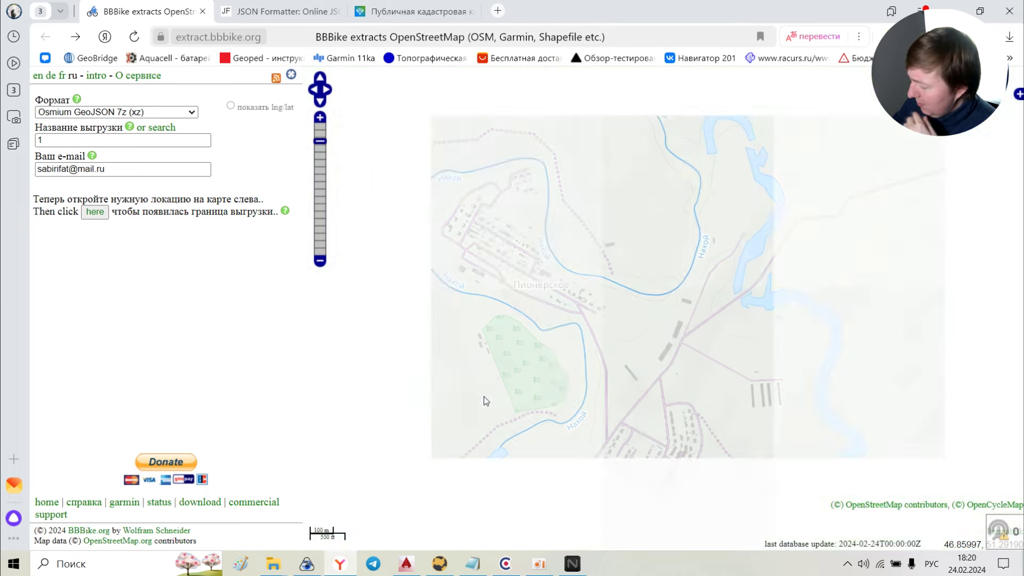
{"action": "left_click_drag", "start_coordinate": [561, 370], "coordinate": [571, 352]}
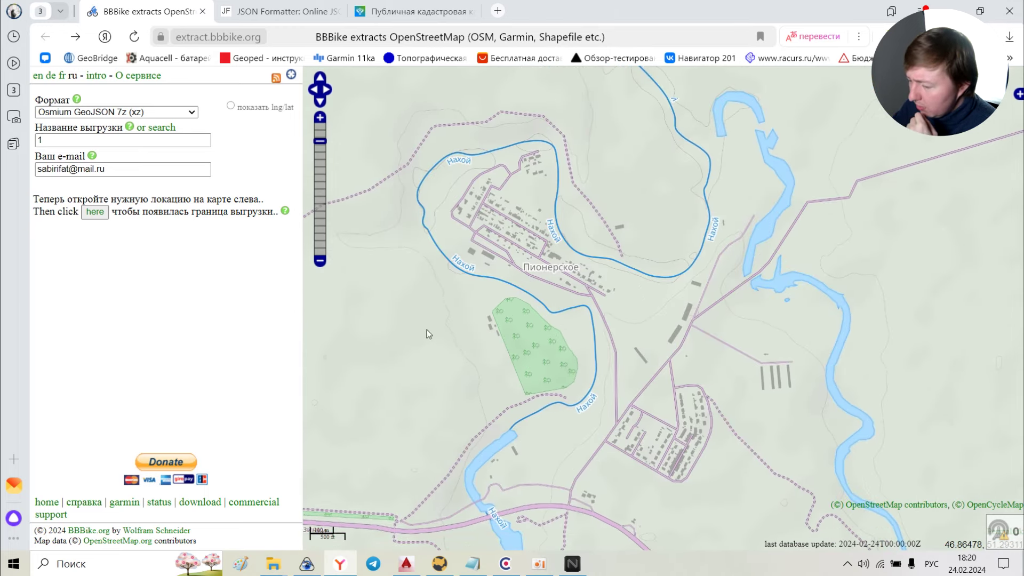
{"action": "left_click", "coordinate": [101, 212]}
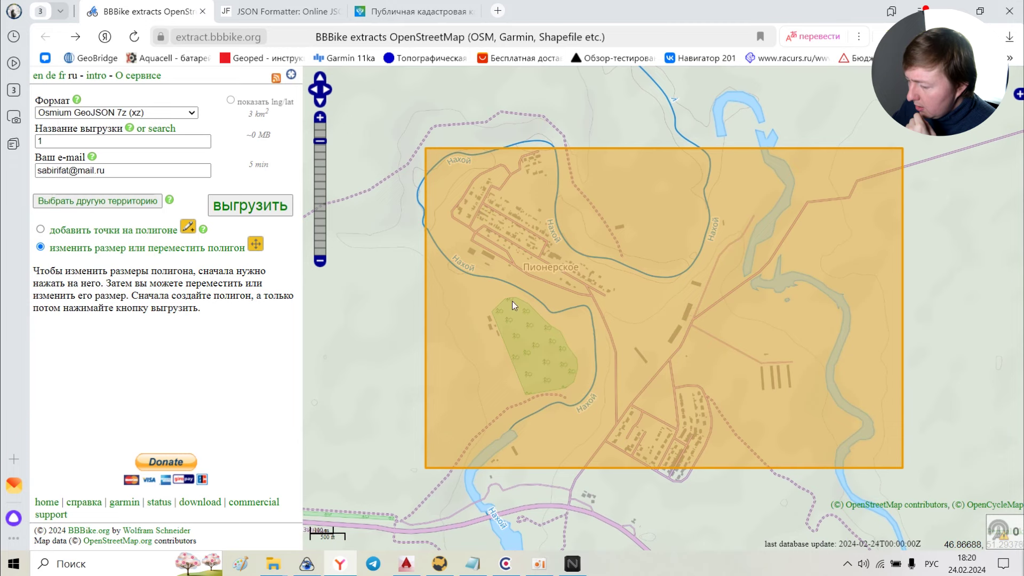
Enlarge the extract boundary around Пионерское to about 5 km² and submit the extract request.
{"action": "left_click", "coordinate": [510, 242]}
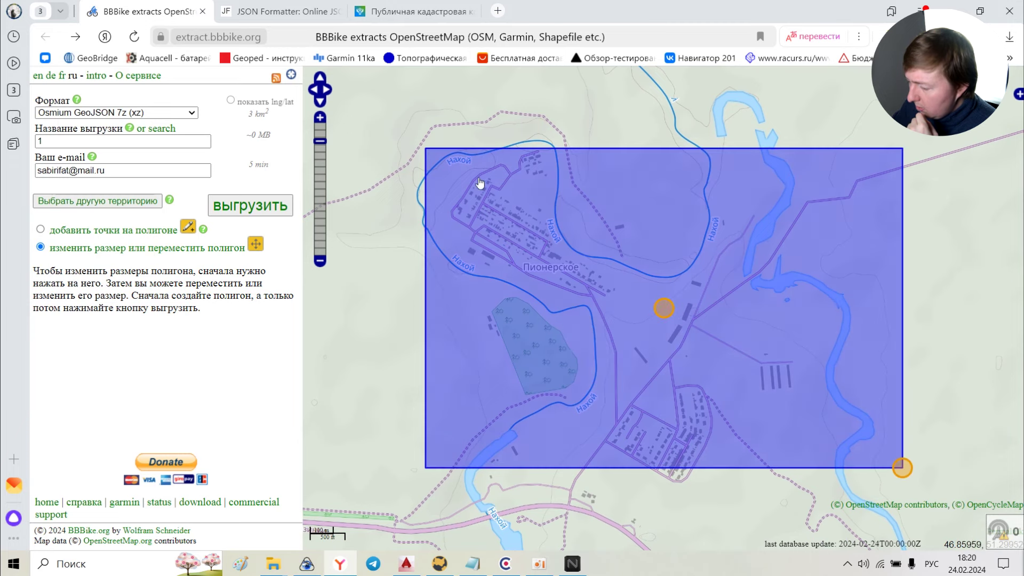
{"action": "left_click_drag", "start_coordinate": [903, 468], "coordinate": [965, 522]}
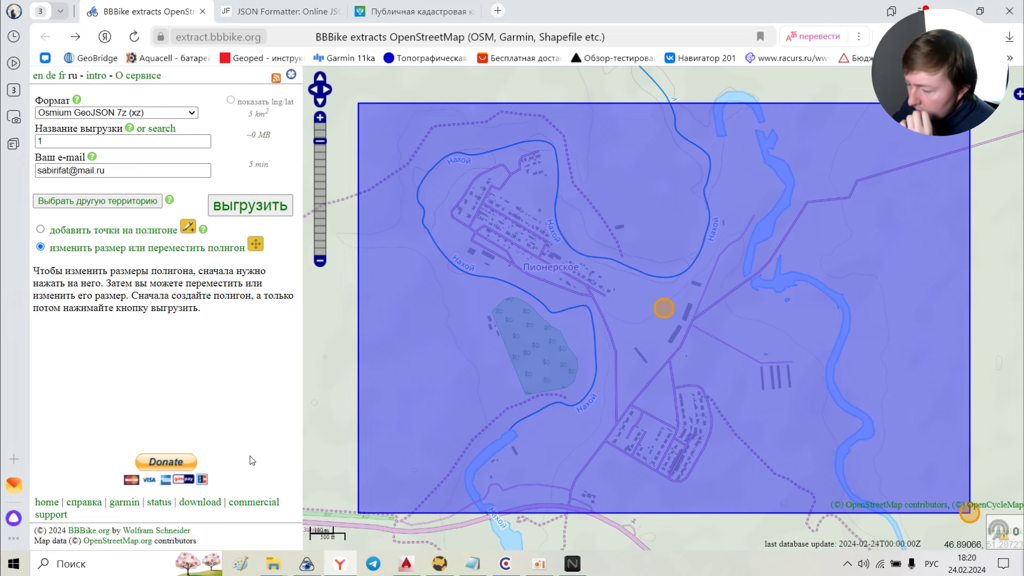
{"action": "left_click", "coordinate": [258, 207]}
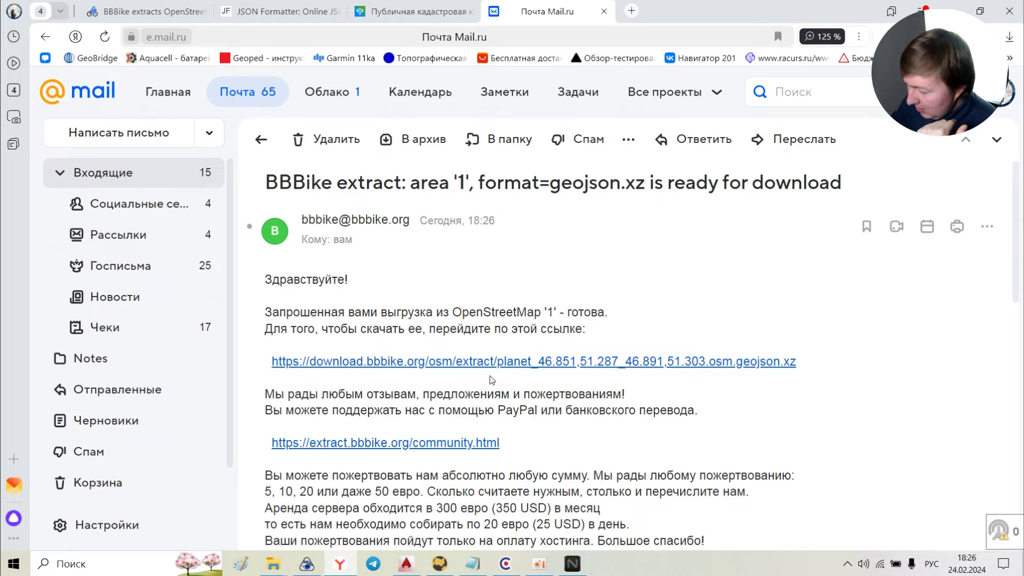
Follow the geojson.xz download link in the BBBike e-mail and allow the transition to the external site.
{"action": "left_click", "coordinate": [475, 363]}
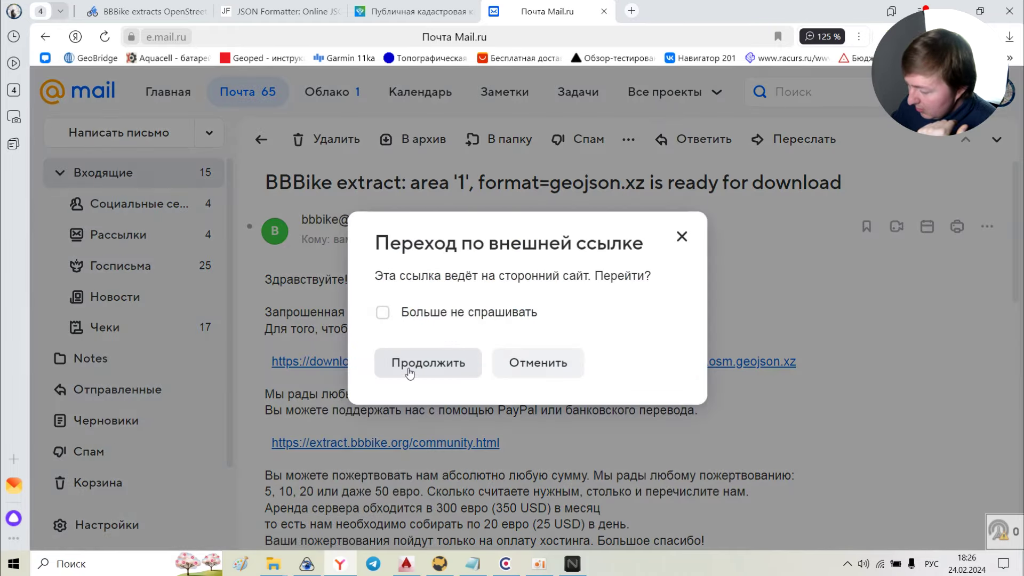
{"action": "left_click", "coordinate": [409, 371]}
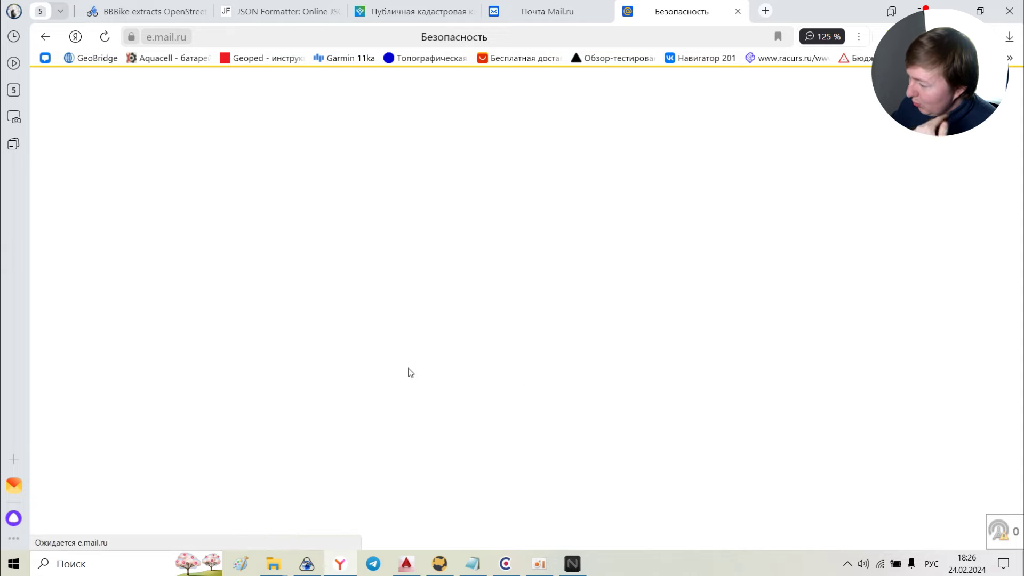
Save the planet_46.851,51.287_46.891,51.303.osm.geojson.xz archive to the Рабочий стол folder.
{"action": "left_click", "coordinate": [62, 116]}
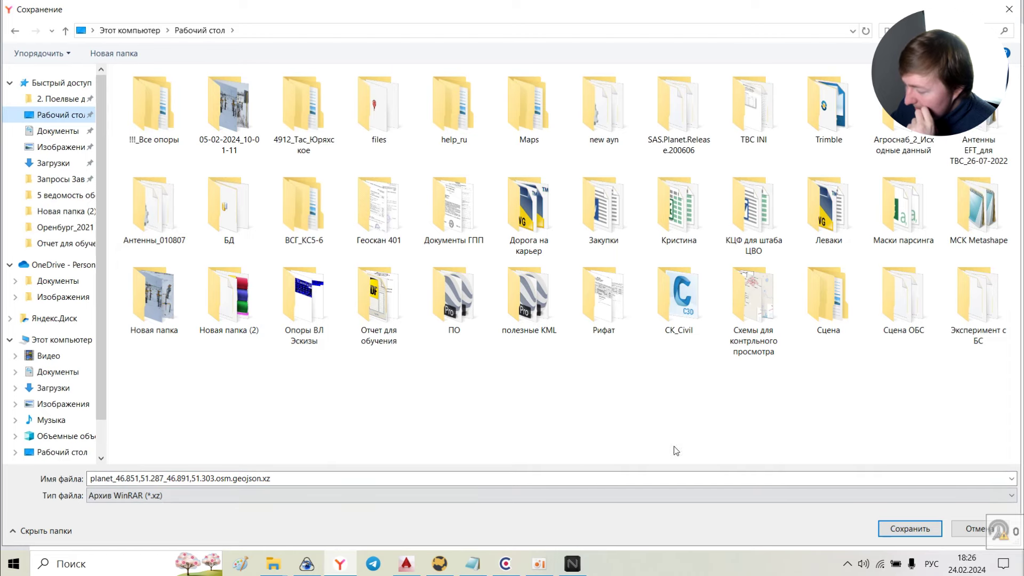
{"action": "left_click", "coordinate": [901, 529]}
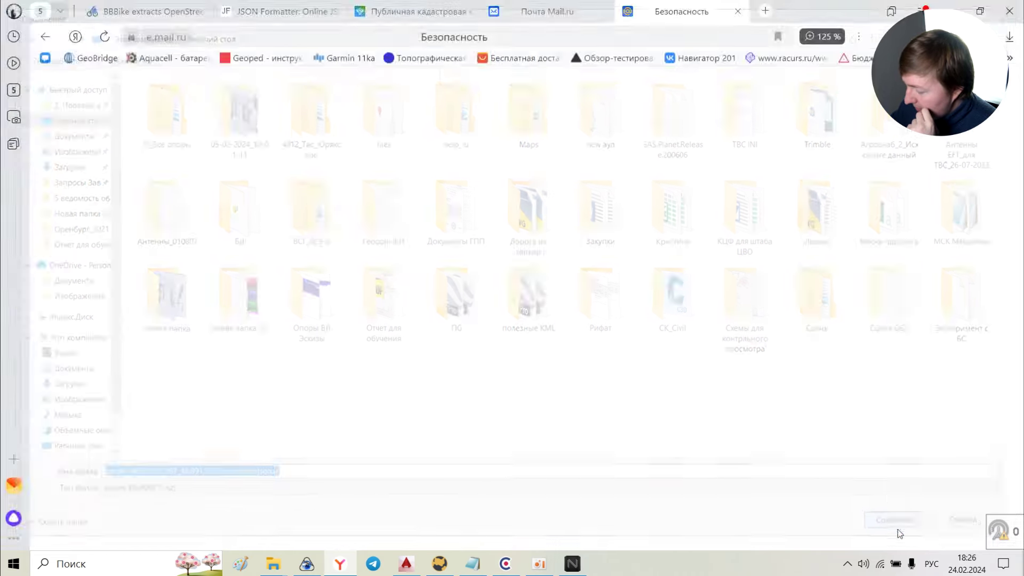
Copy the full path of the folder holding the extracted planet_46.851,51.287_46.891,51.303.osm.geojson file.
{"action": "left_click", "coordinate": [380, 89]}
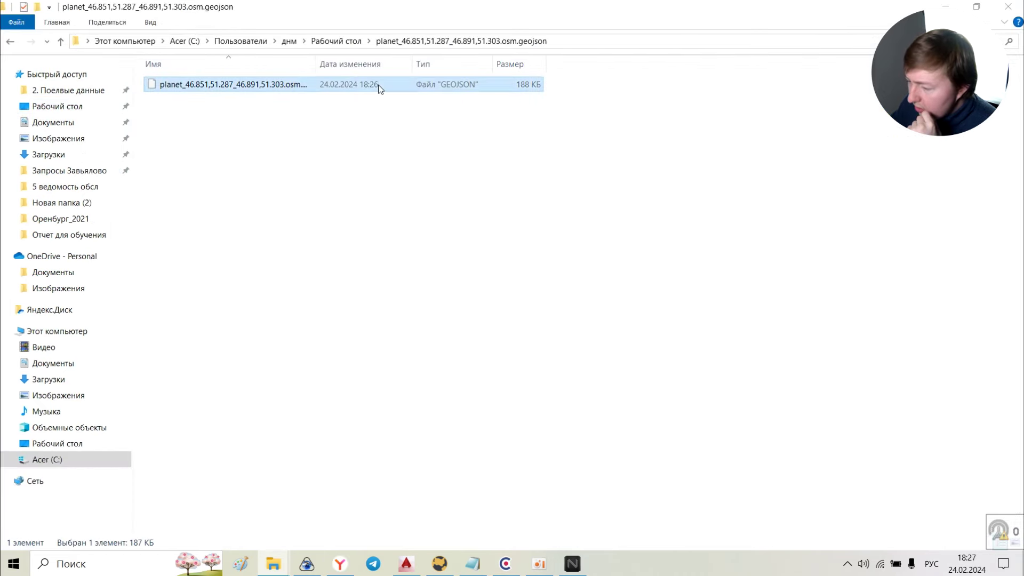
{"action": "left_click", "coordinate": [591, 43]}
{"action": "right_click", "coordinate": [591, 43]}
{"action": "left_click", "coordinate": [616, 85]}
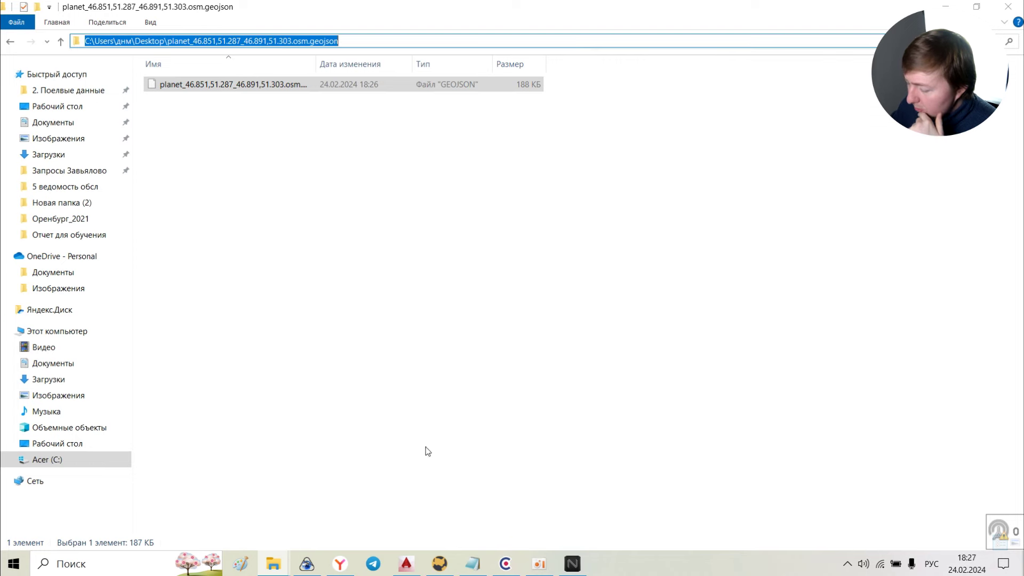
Switch to GEORecounter and clear the source and result coordinate tables.
{"action": "left_click", "coordinate": [439, 564]}
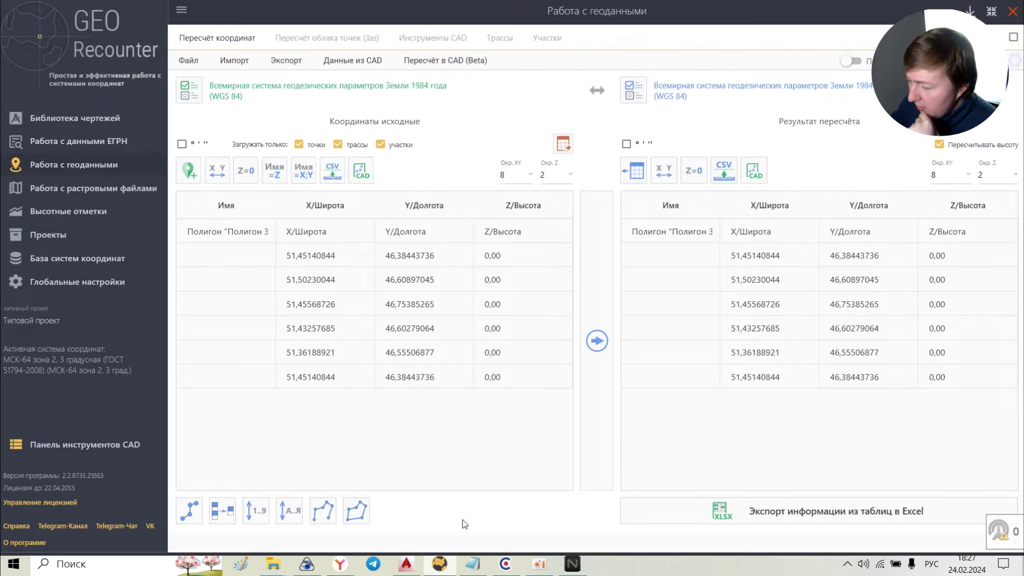
{"action": "left_click", "coordinate": [564, 144]}
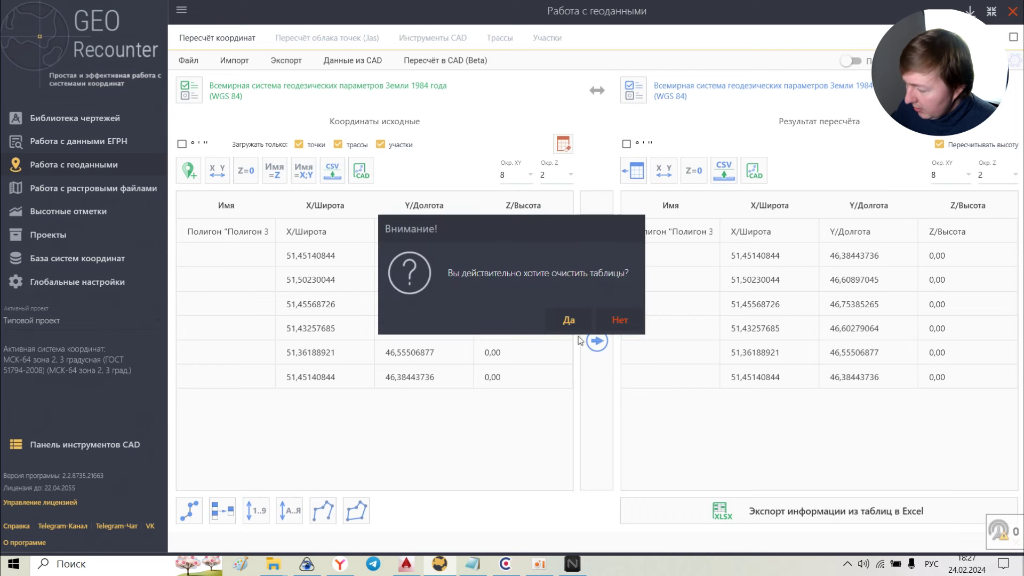
{"action": "left_click", "coordinate": [568, 321]}
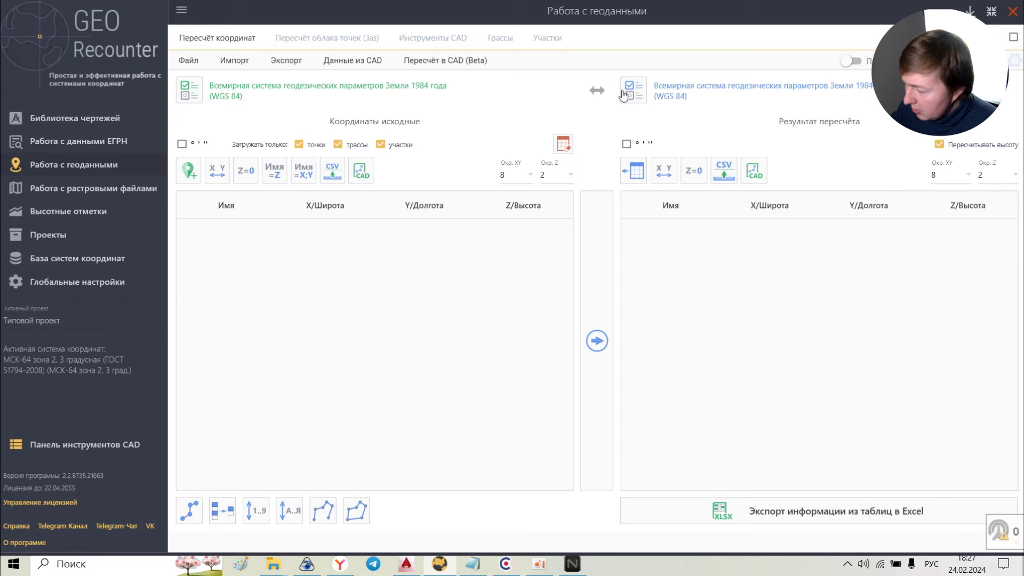
Set the result coordinate system to МСК-64 зона 2, 3 град., filtering the list by the МСК type.
{"action": "left_click", "coordinate": [643, 94]}
{"action": "left_click", "coordinate": [392, 152]}
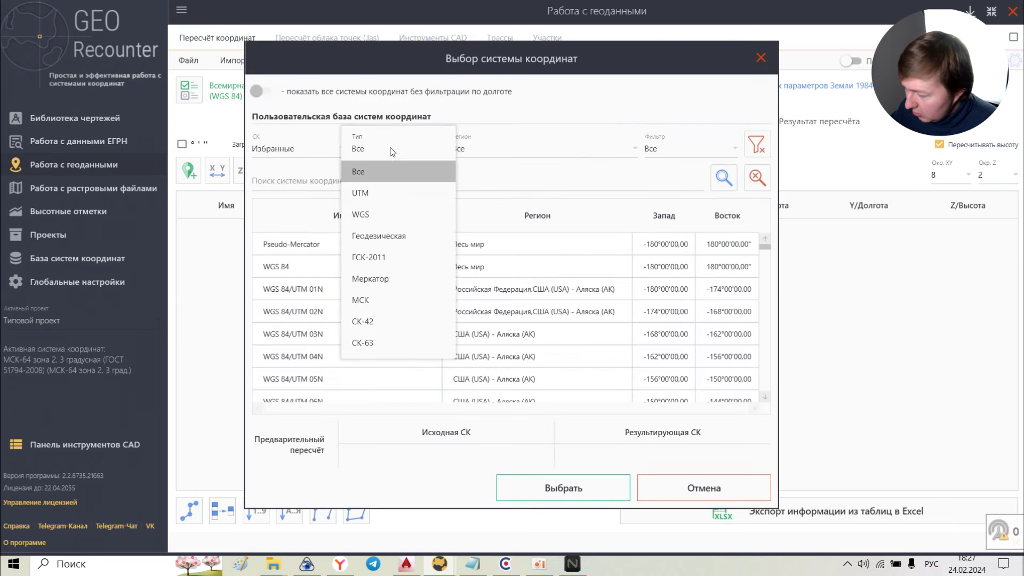
{"action": "left_click", "coordinate": [370, 299]}
{"action": "scroll", "coordinate": [386, 295], "scroll_direction": "down", "scroll_amount": 5}
{"action": "scroll", "coordinate": [376, 304], "scroll_direction": "down", "scroll_amount": 5}
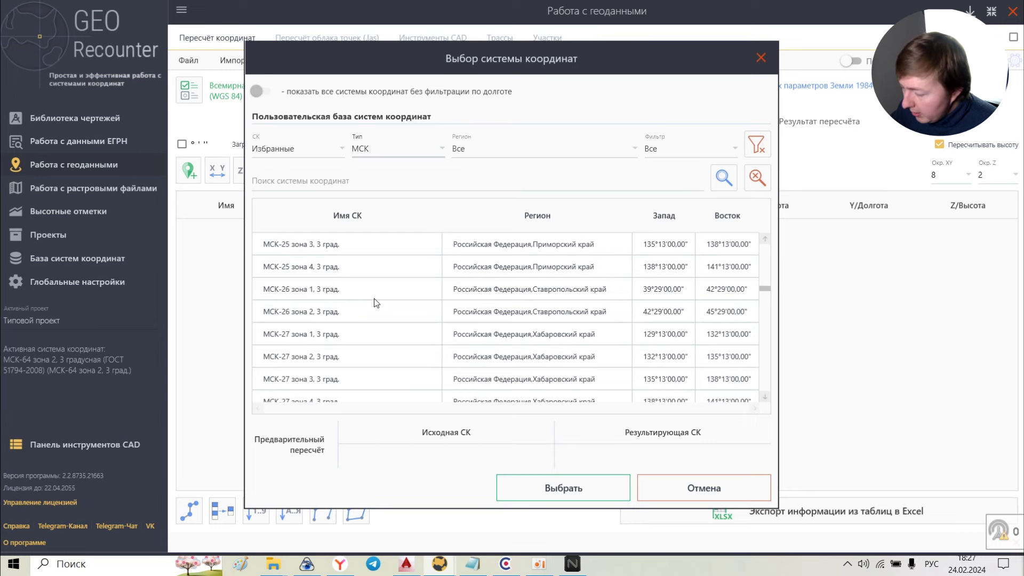
{"action": "scroll", "coordinate": [376, 302], "scroll_direction": "down", "scroll_amount": 10}
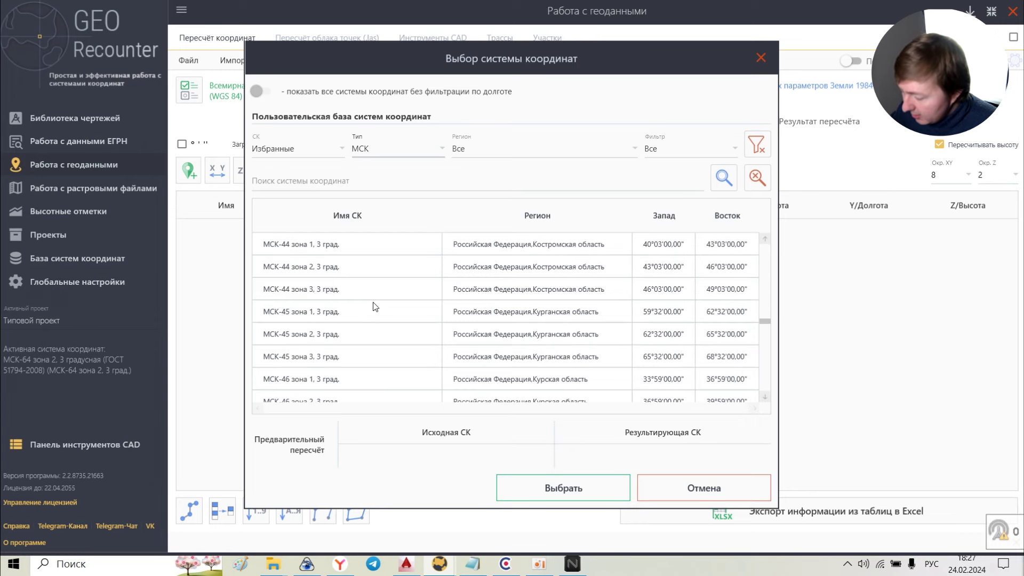
{"action": "scroll", "coordinate": [375, 307], "scroll_direction": "down", "scroll_amount": 12}
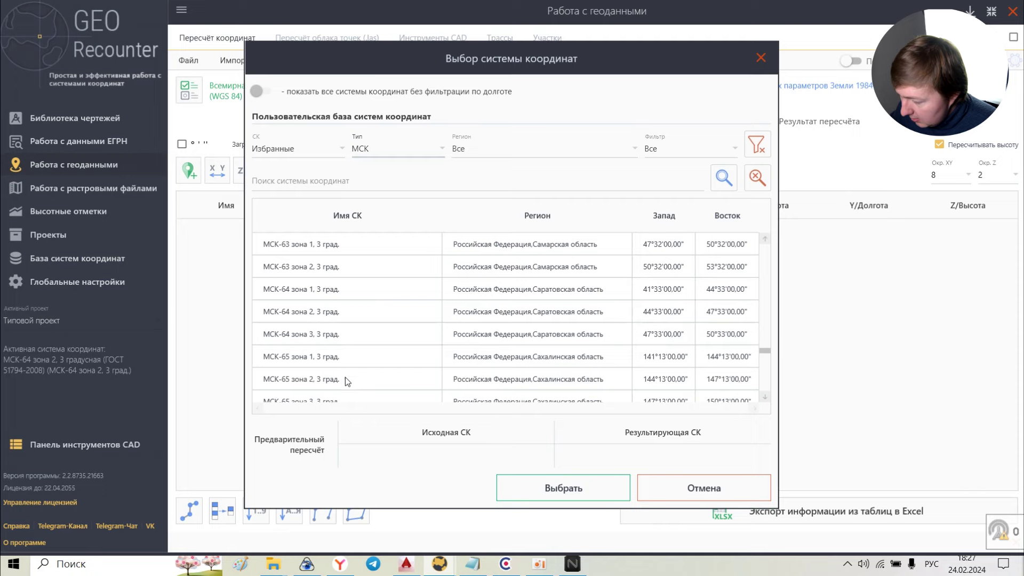
{"action": "left_click", "coordinate": [328, 319]}
{"action": "left_click", "coordinate": [533, 490]}
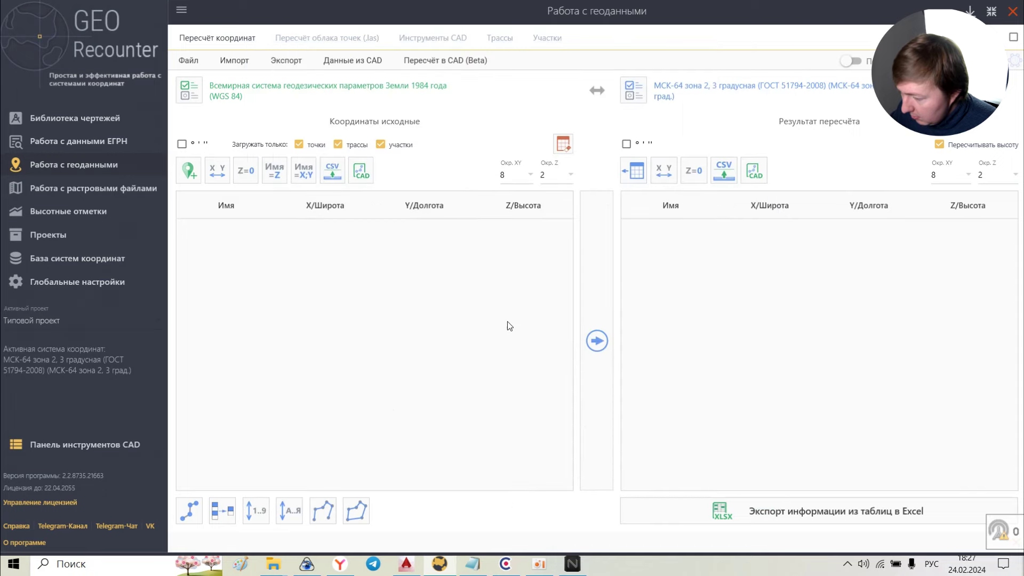
Load the extracted planet_46.851,51.287_46.891,51.303.osm.geojson file into the source coordinates table using the copied folder path.
{"action": "left_click", "coordinate": [189, 70]}
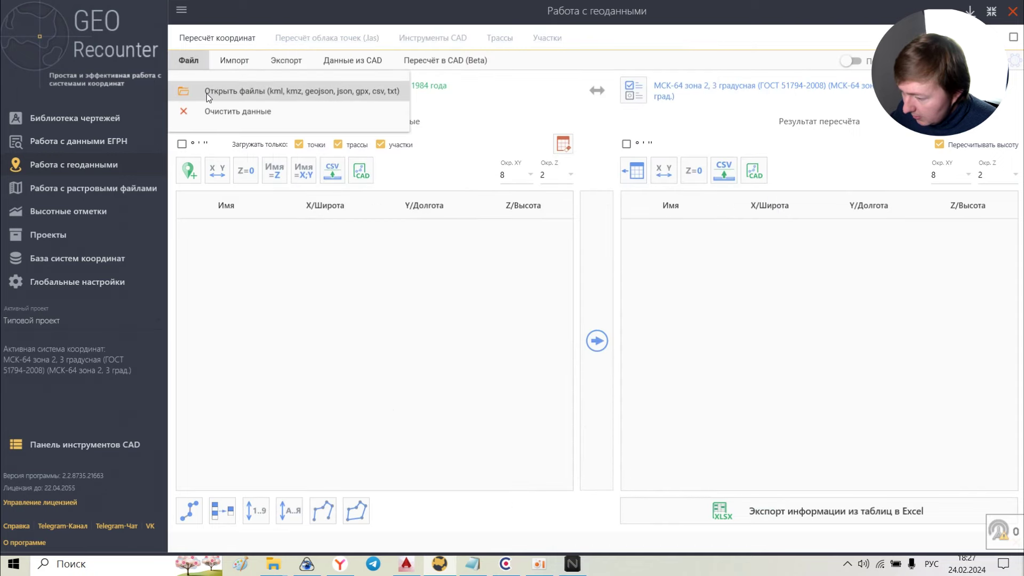
{"action": "left_click", "coordinate": [206, 91]}
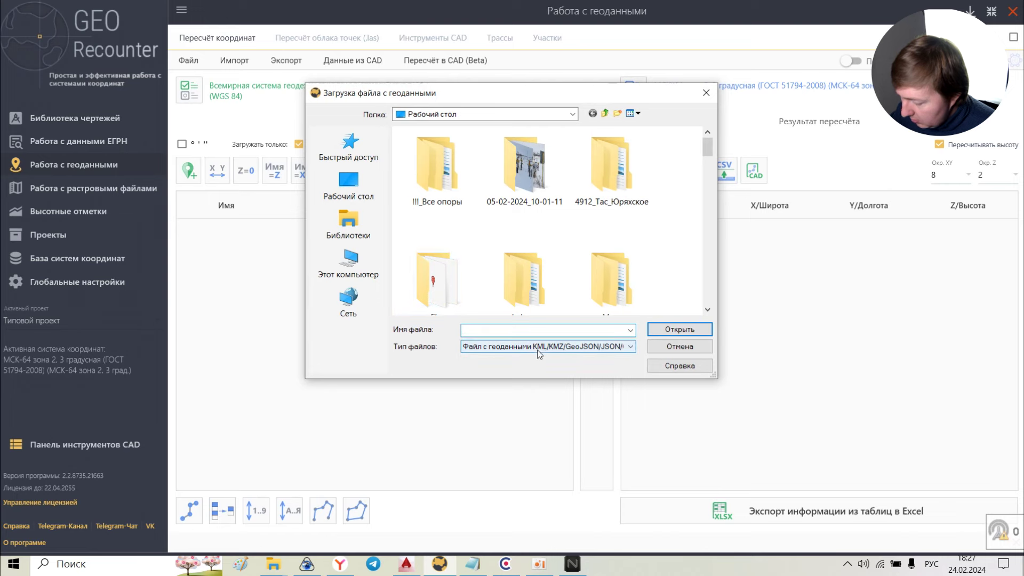
{"action": "left_click", "coordinate": [630, 331]}
{"action": "left_click", "coordinate": [549, 355]}
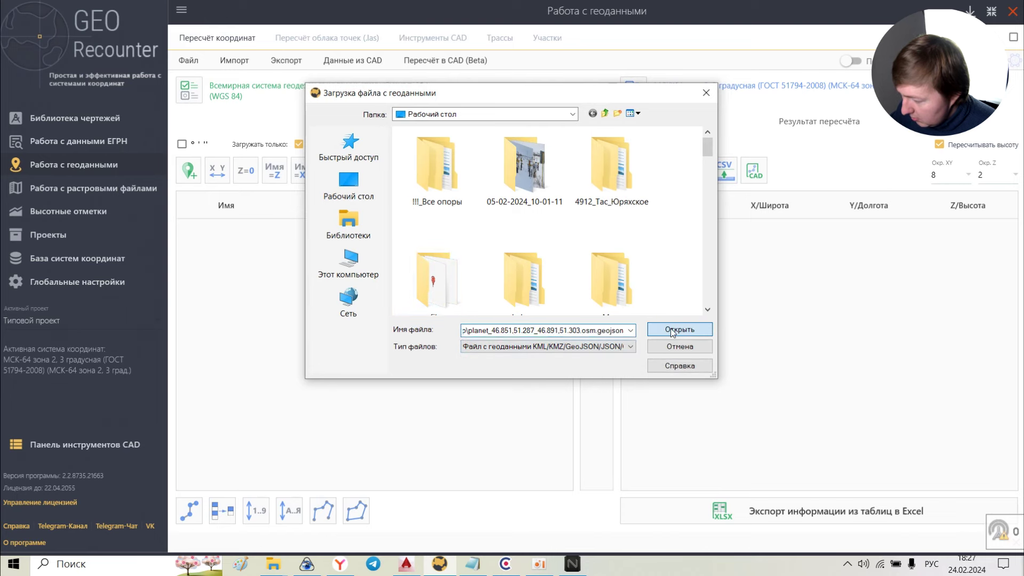
{"action": "left_click", "coordinate": [680, 329]}
{"action": "left_click", "coordinate": [680, 330]}
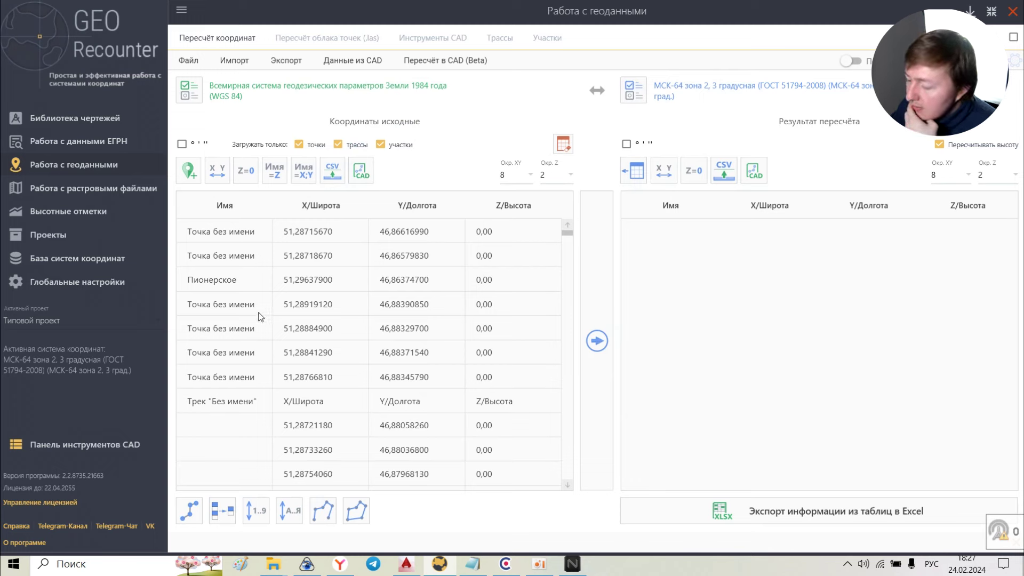
Recalculate the loaded coordinates from WGS 84 to МСК-64 зона 2 and send the result to AutoCAD.
{"action": "left_click_drag", "start_coordinate": [568, 234], "coordinate": [584, 214]}
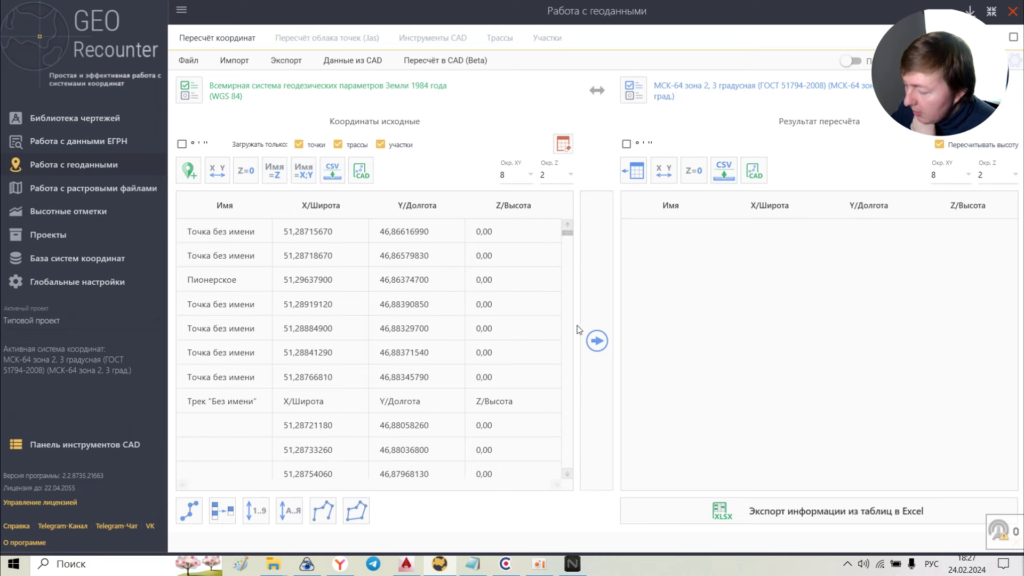
{"action": "left_click", "coordinate": [597, 341]}
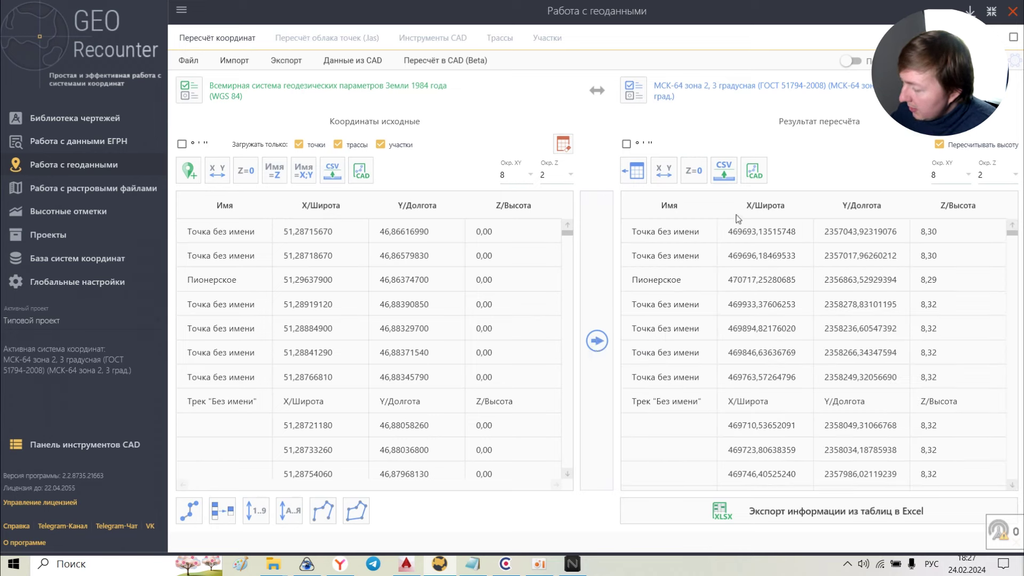
{"action": "left_click", "coordinate": [754, 171]}
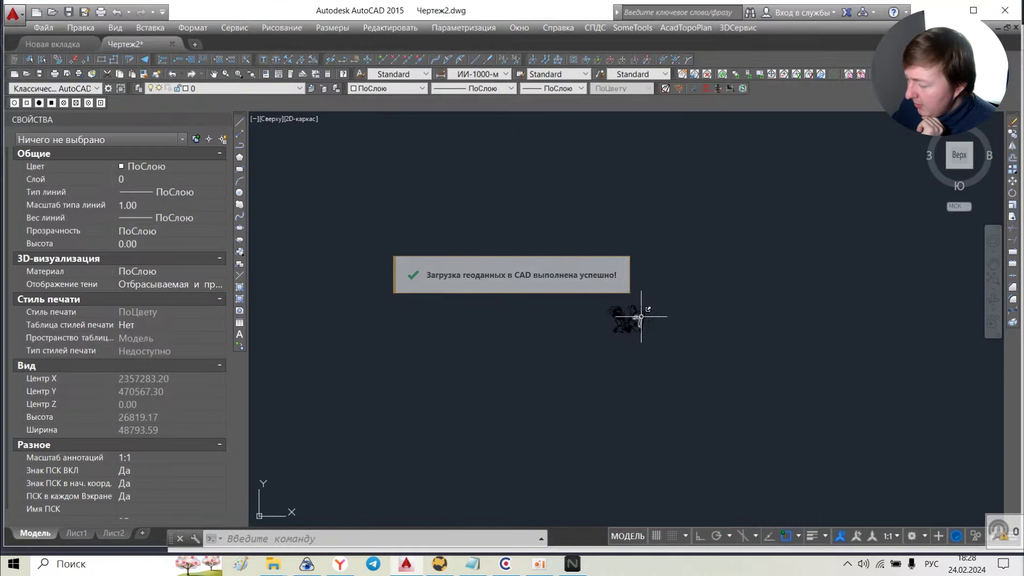
Select all the imported geodata in the AutoCAD drawing and set its colour to Красный.
{"action": "scroll", "coordinate": [594, 210], "scroll_direction": "down", "scroll_amount": 3}
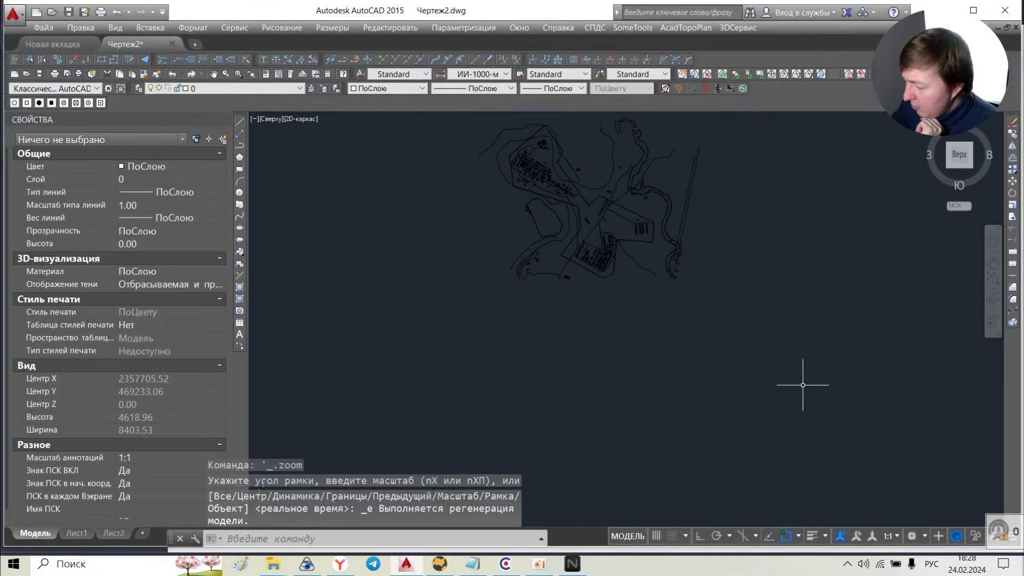
{"action": "scroll", "coordinate": [548, 293], "scroll_direction": "up", "scroll_amount": 5}
{"action": "scroll", "coordinate": [560, 309], "scroll_direction": "down", "scroll_amount": 8}
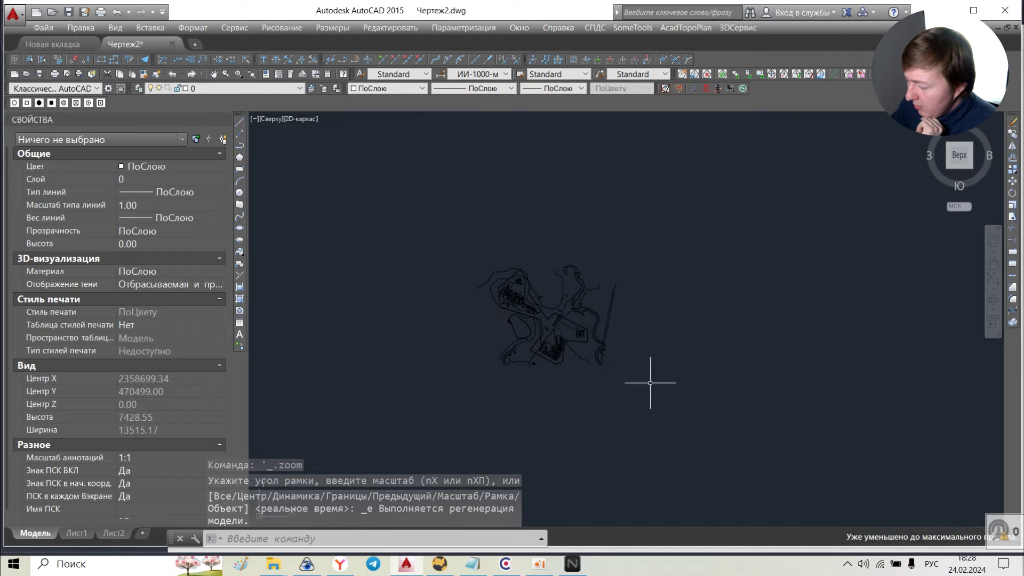
{"action": "left_click", "coordinate": [737, 441]}
{"action": "left_click", "coordinate": [411, 235]}
{"action": "left_click", "coordinate": [149, 166]}
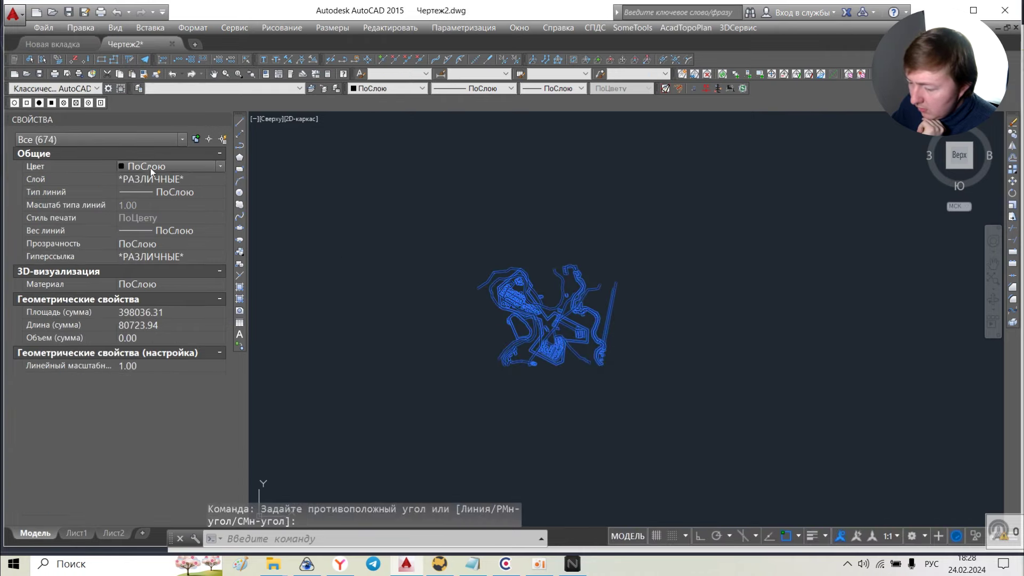
{"action": "left_click", "coordinate": [151, 167]}
{"action": "left_click", "coordinate": [147, 199]}
{"action": "scroll", "coordinate": [552, 320], "scroll_direction": "up", "scroll_amount": 4}
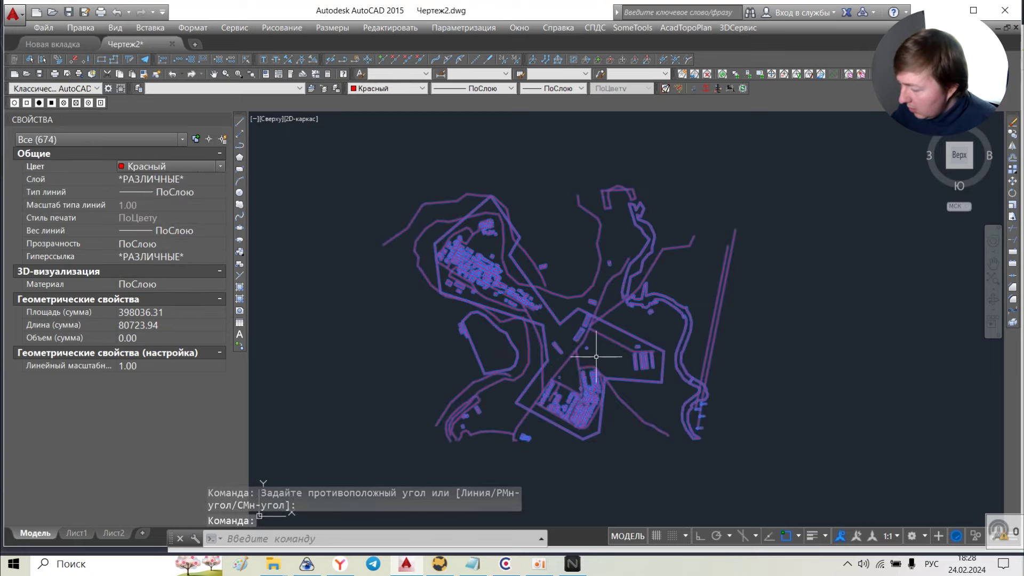
{"action": "key", "text": "Escape"}
Examine the imported contours at different scales, including the river polygon east of the settlement.
{"action": "scroll", "coordinate": [551, 320], "scroll_direction": "up", "scroll_amount": 3}
{"action": "scroll", "coordinate": [567, 282], "scroll_direction": "up", "scroll_amount": 2}
{"action": "scroll", "coordinate": [530, 389], "scroll_direction": "down", "scroll_amount": 2}
{"action": "scroll", "coordinate": [424, 345], "scroll_direction": "up", "scroll_amount": 3}
{"action": "scroll", "coordinate": [434, 327], "scroll_direction": "down", "scroll_amount": 1}
{"action": "scroll", "coordinate": [411, 338], "scroll_direction": "down", "scroll_amount": 1}
{"action": "scroll", "coordinate": [526, 372], "scroll_direction": "down", "scroll_amount": 1}
{"action": "scroll", "coordinate": [606, 359], "scroll_direction": "up", "scroll_amount": 1}
{"action": "scroll", "coordinate": [828, 309], "scroll_direction": "down", "scroll_amount": 4}
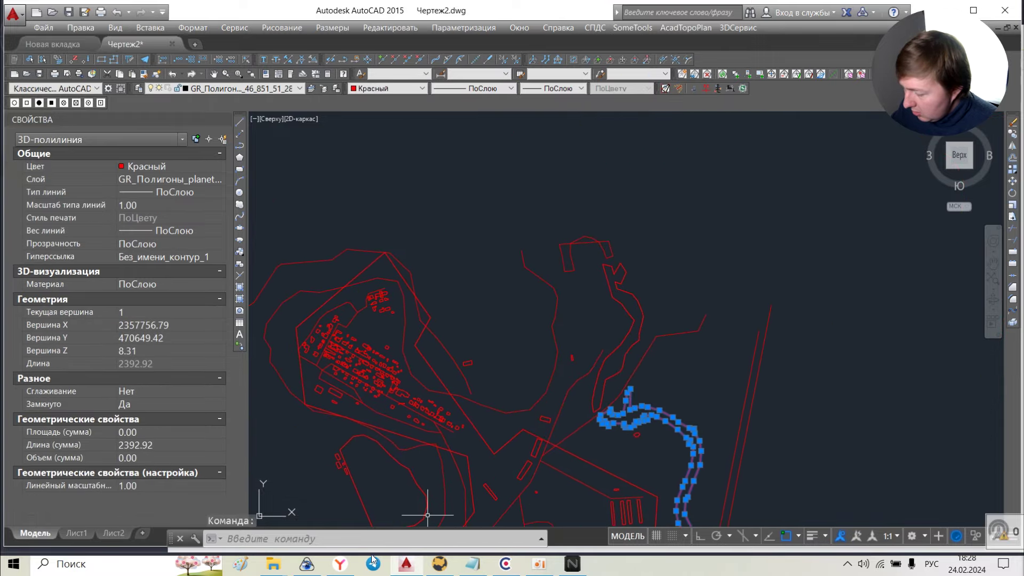
Bring back the BBBike extract map in Yandex Browser and compare its area with the AutoCAD drawing.
{"action": "left_click", "coordinate": [327, 569]}
{"action": "left_click", "coordinate": [135, 12]}
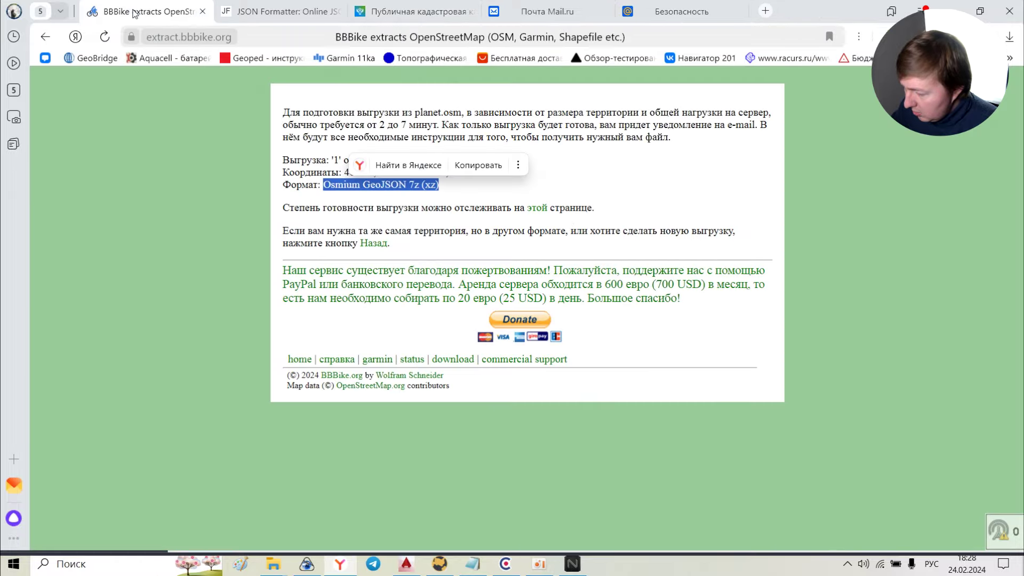
{"action": "left_click", "coordinate": [45, 37]}
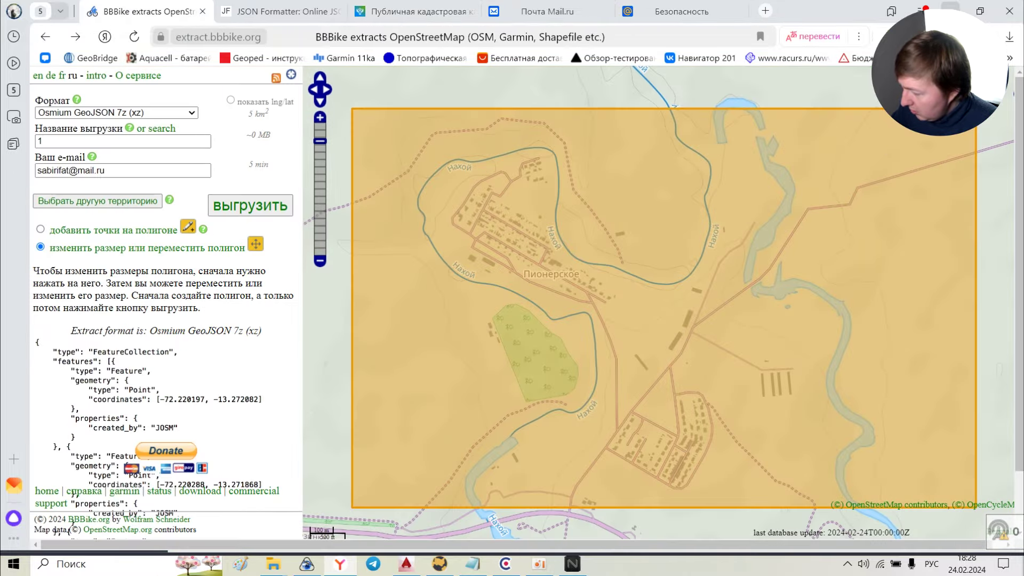
{"action": "key", "text": "alt+Tab"}
{"action": "scroll", "coordinate": [613, 468], "scroll_direction": "up", "scroll_amount": 2}
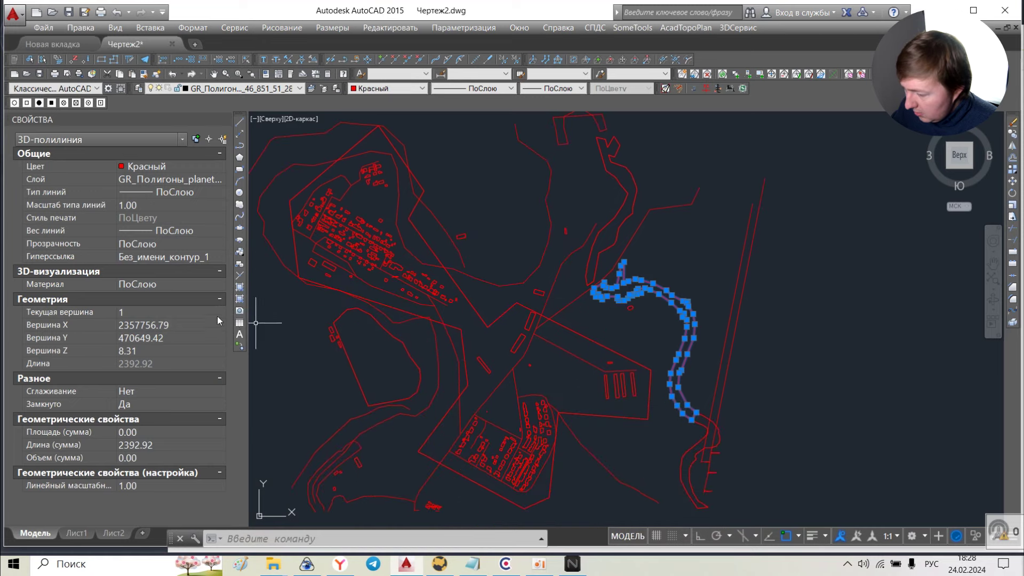
Check the layer and hyperlink properties of the river polyline winding around the northern settlement.
{"action": "key", "text": "Escape"}
{"action": "left_click", "coordinate": [541, 245]}
{"action": "left_click", "coordinate": [534, 259]}
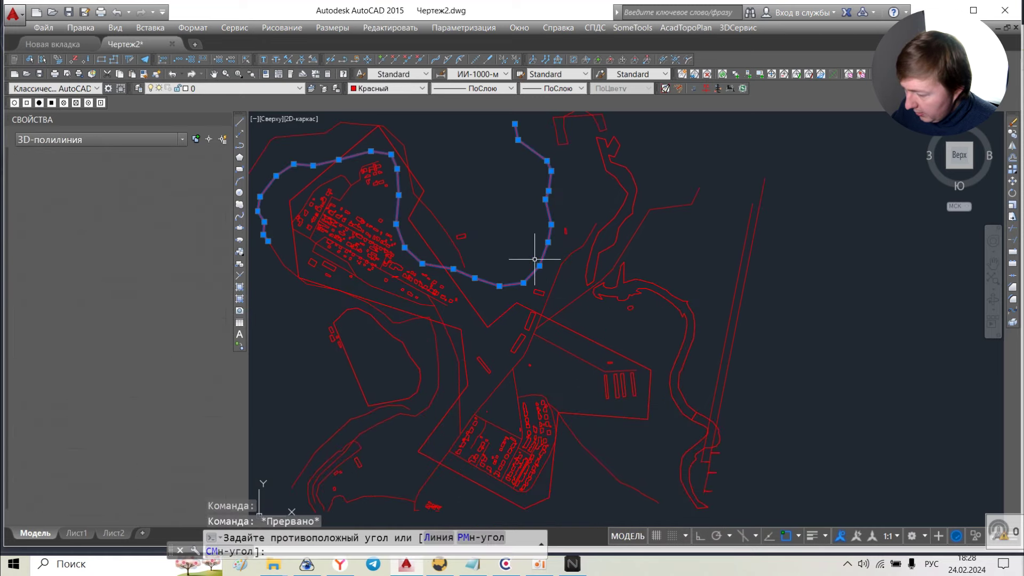
{"action": "left_click", "coordinate": [535, 259]}
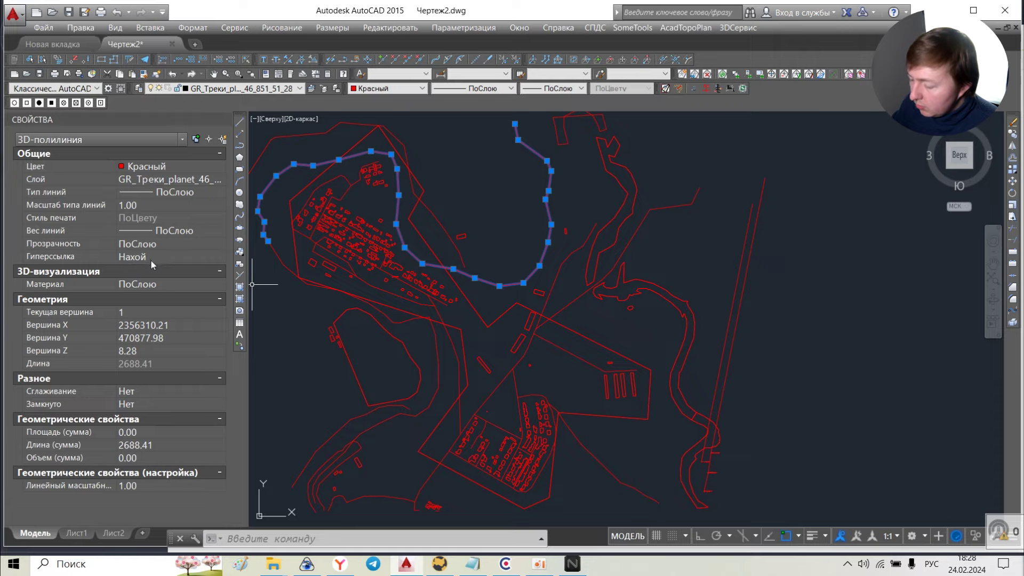
{"action": "left_click", "coordinate": [560, 429]}
{"action": "key", "text": "Escape"}
Compare the imported roads and building outlines in AutoCAD with the BBBike extract map in Yandex Browser.
{"action": "left_click", "coordinate": [341, 565]}
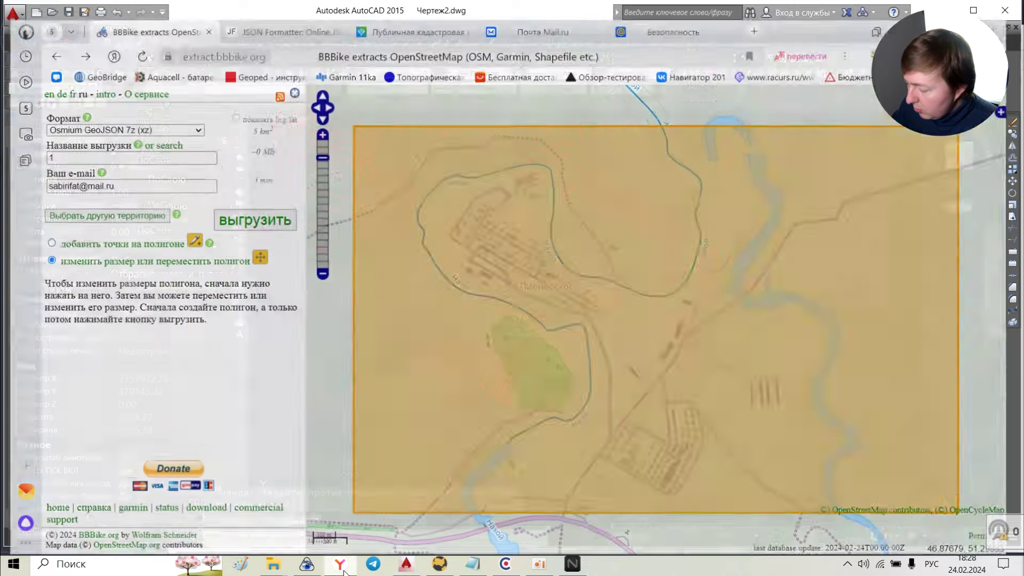
{"action": "left_click", "coordinate": [342, 566]}
{"action": "scroll", "coordinate": [405, 213], "scroll_direction": "up", "scroll_amount": 5}
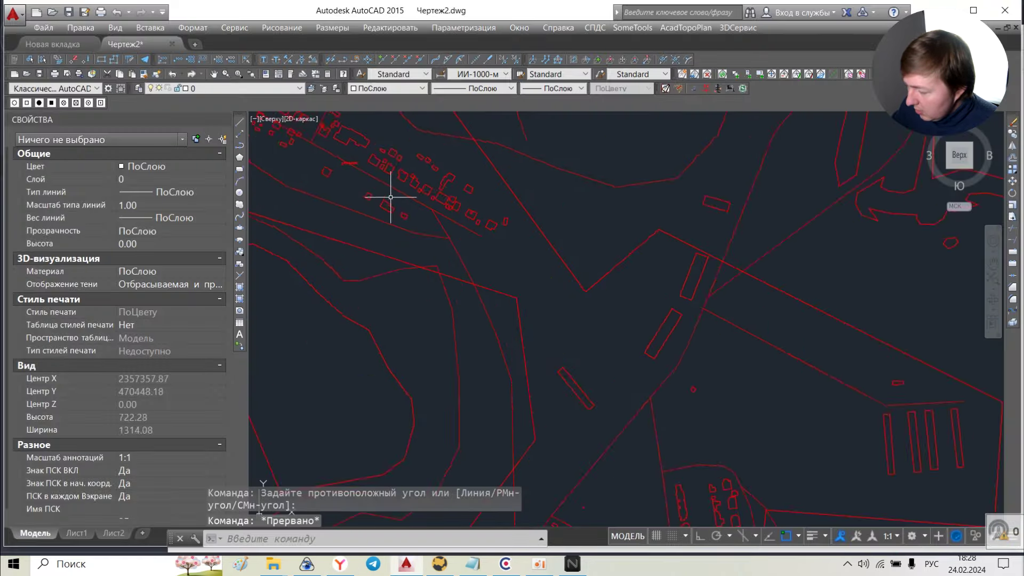
{"action": "scroll", "coordinate": [411, 223], "scroll_direction": "up", "scroll_amount": 3}
{"action": "scroll", "coordinate": [742, 367], "scroll_direction": "down", "scroll_amount": 3}
{"action": "scroll", "coordinate": [439, 224], "scroll_direction": "up", "scroll_amount": 6}
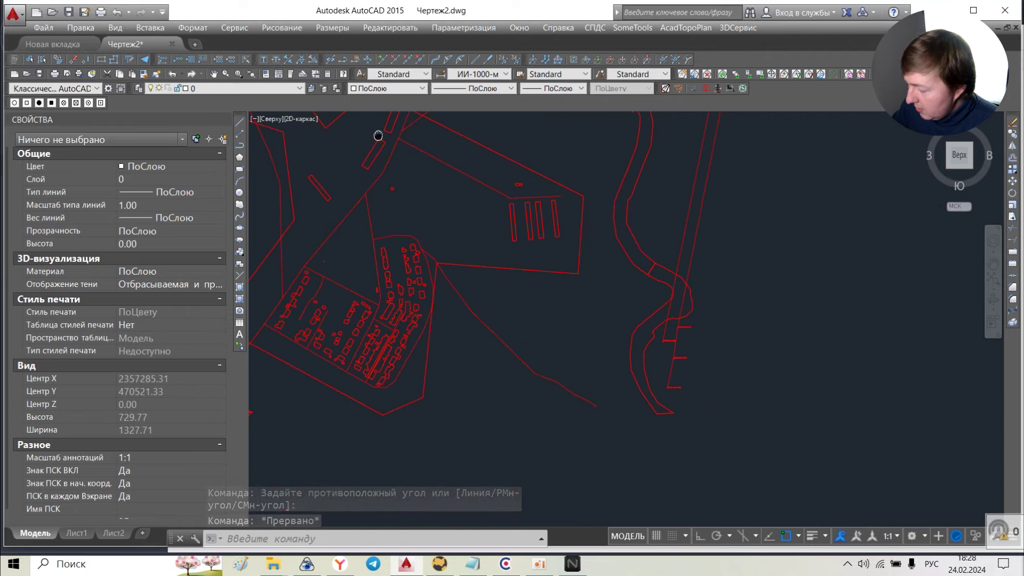
{"action": "left_click", "coordinate": [528, 288]}
{"action": "scroll", "coordinate": [492, 327], "scroll_direction": "down", "scroll_amount": 5}
{"action": "key", "text": "Escape"}
{"action": "left_click_drag", "start_coordinate": [492, 327], "coordinate": [633, 234]}
{"action": "scroll", "coordinate": [548, 297], "scroll_direction": "down", "scroll_amount": 8}
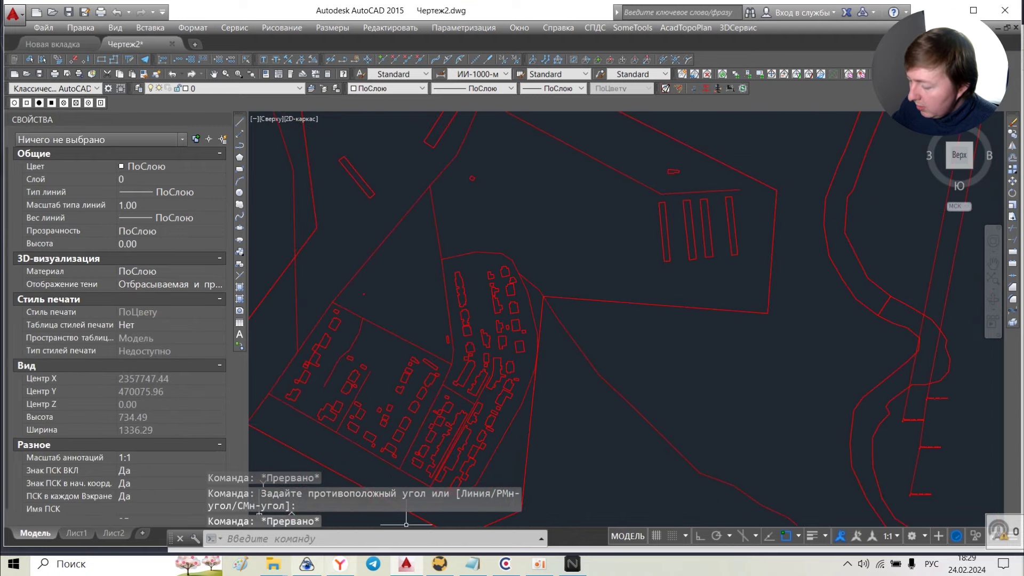
{"action": "mouse_move", "coordinate": [328, 574]}
Inspect the closure, area and layer properties of the westernmost of the four long building outlines, and identify a nearby track.
{"action": "scroll", "coordinate": [651, 252], "scroll_direction": "up", "scroll_amount": 2}
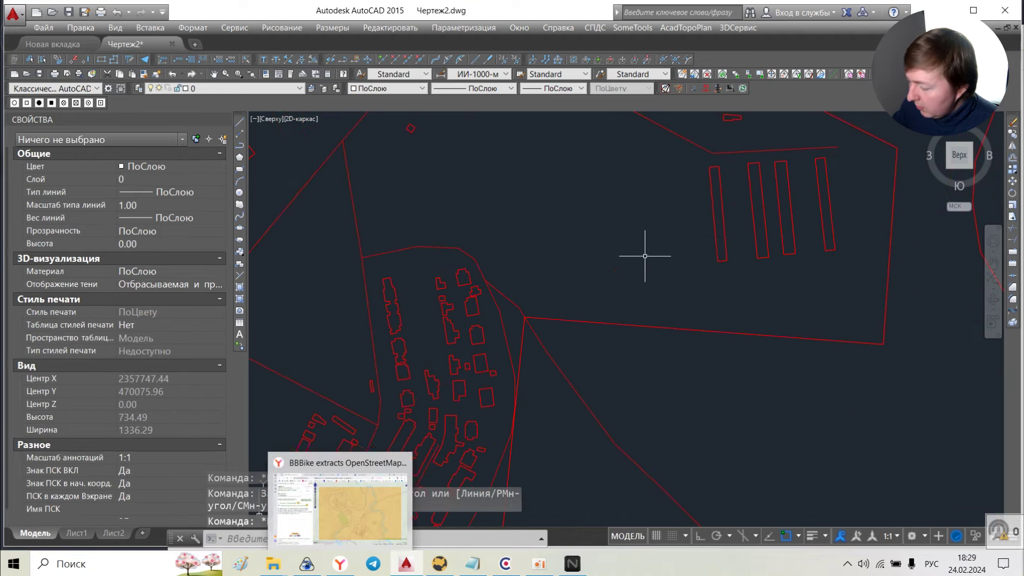
{"action": "left_click", "coordinate": [727, 222]}
{"action": "left_click", "coordinate": [720, 210]}
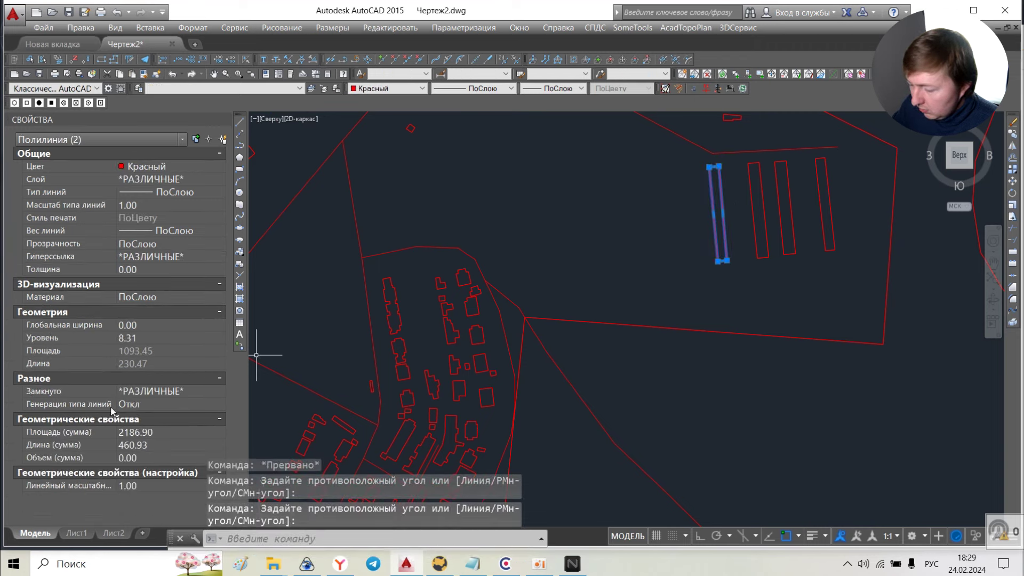
{"action": "key", "text": "Escape"}
{"action": "key", "text": "Escape"}
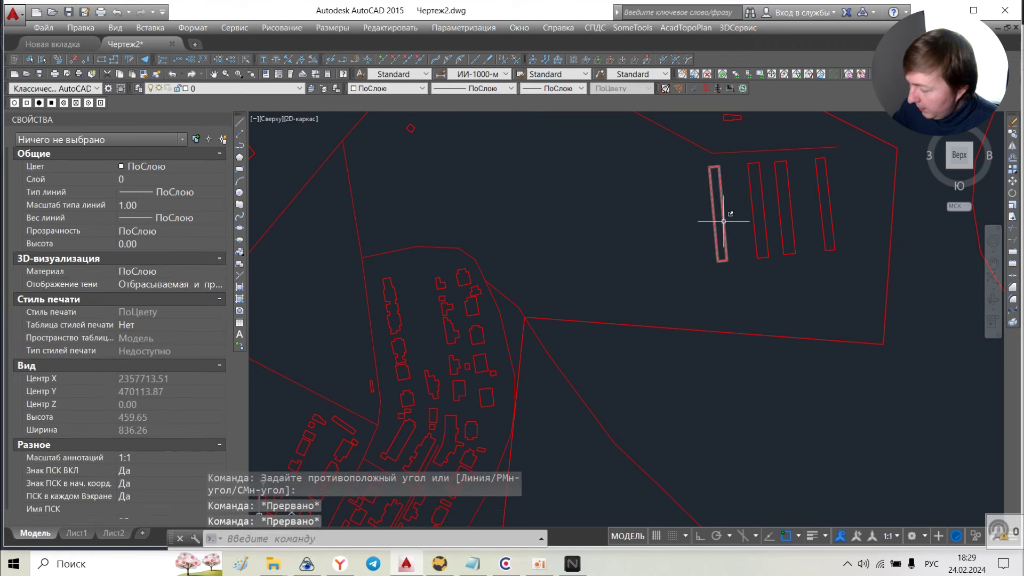
{"action": "left_click", "coordinate": [724, 221]}
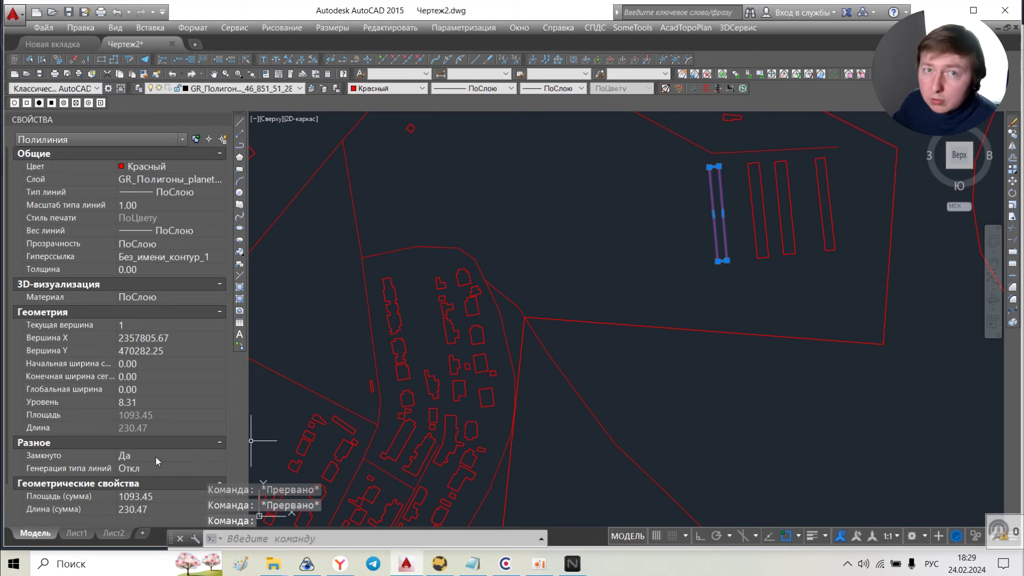
{"action": "scroll", "coordinate": [488, 346], "scroll_direction": "down", "scroll_amount": 5}
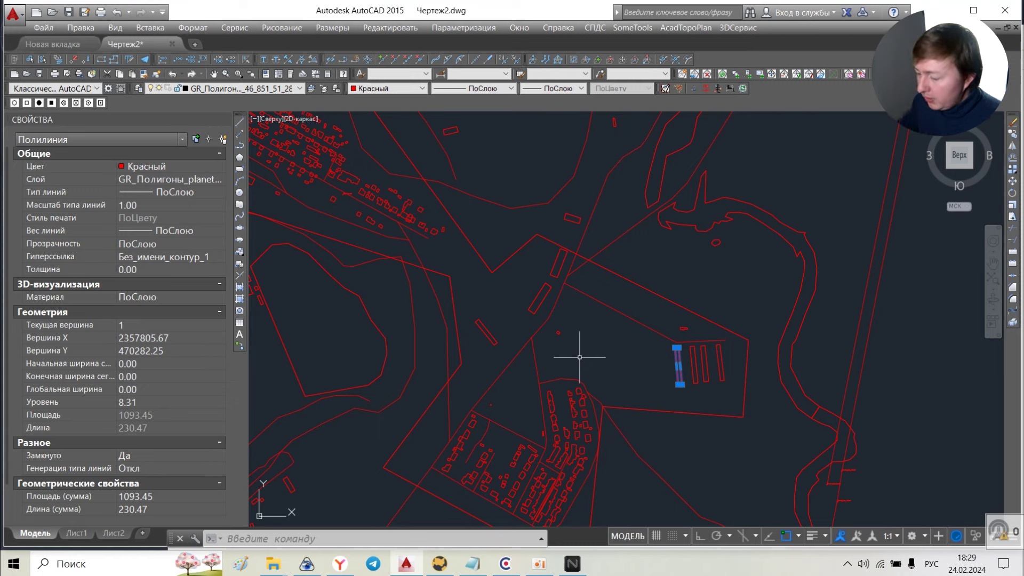
{"action": "mouse_move", "coordinate": [496, 505]}
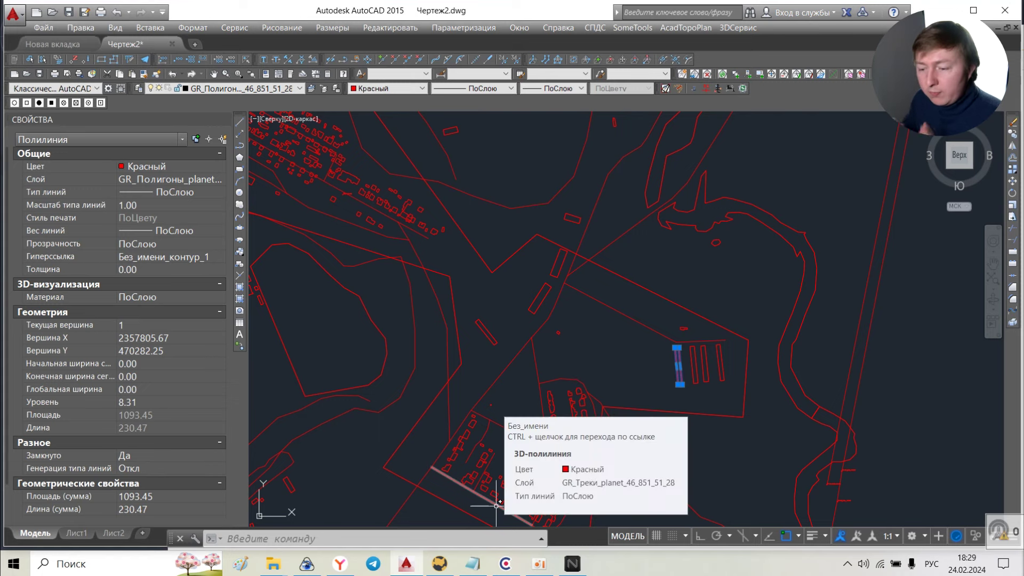